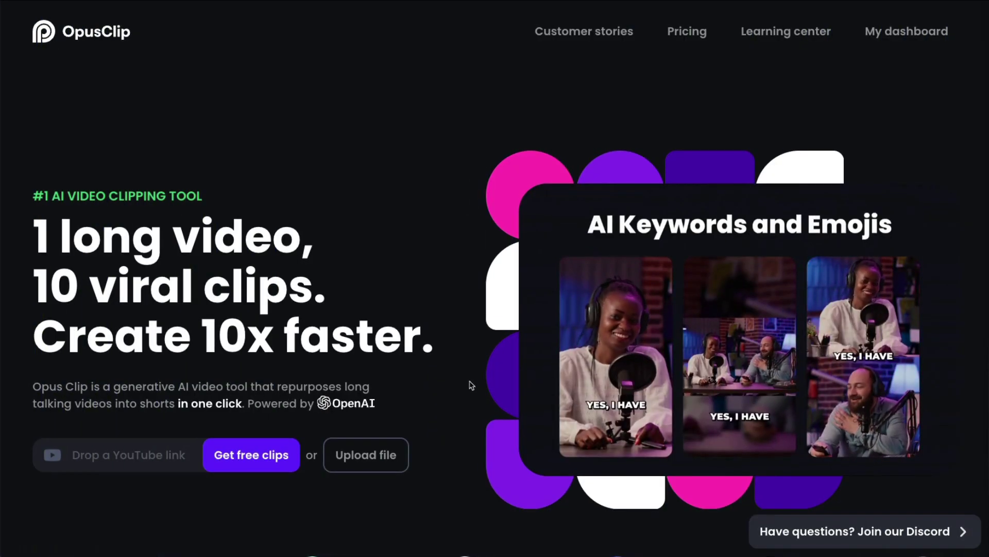
# Scroll down the homepage past the creator avatars to the AI Curation (ClipGenius™) section.
pyautogui.scroll(-2, 472, 386)
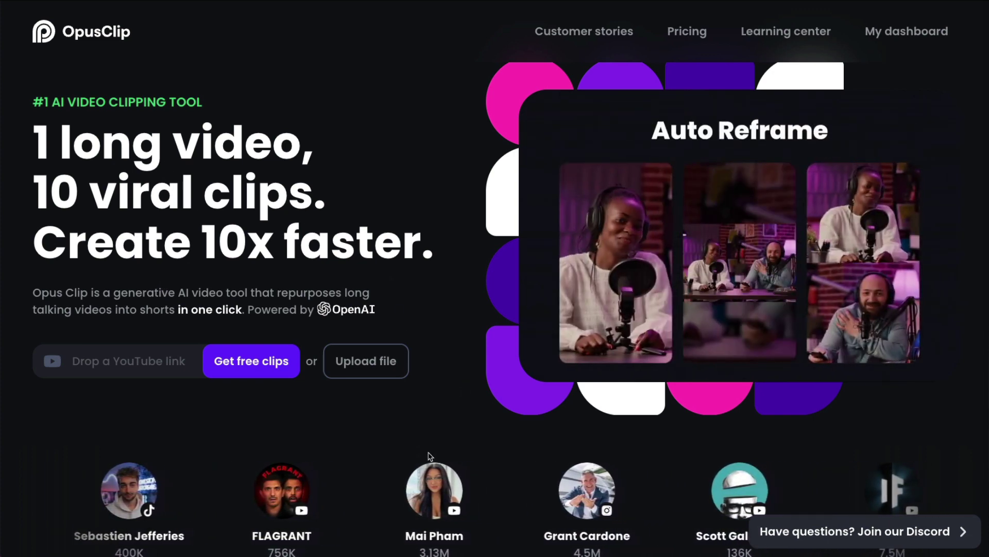
pyautogui.scroll(-1, 463, 455)
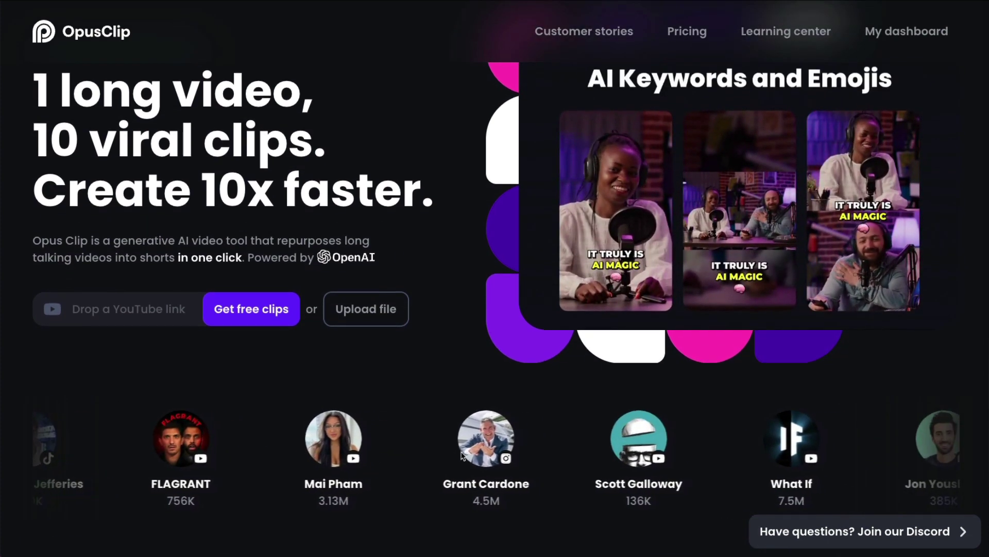
pyautogui.scroll(-5, 462, 455)
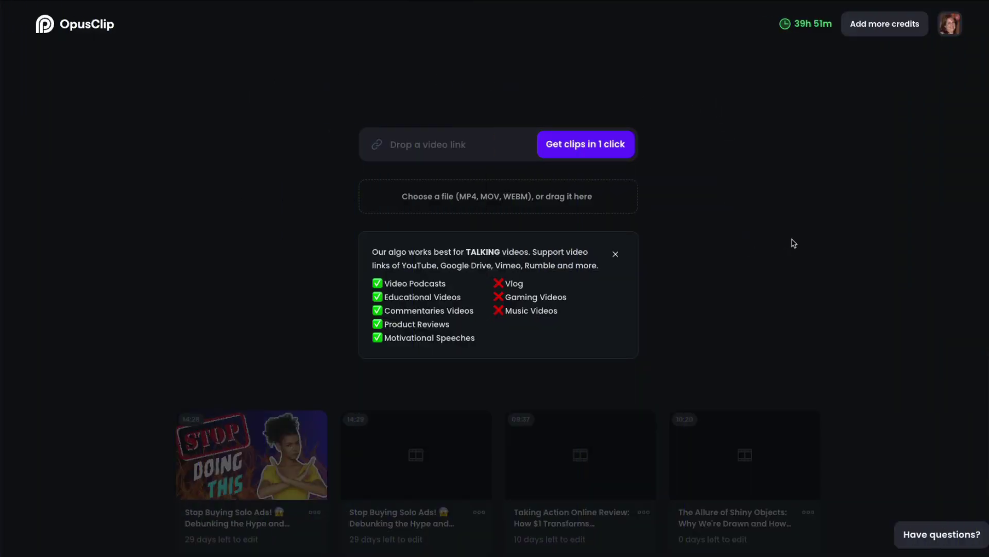
# Scroll through the past project thumbnails and back up to the video-link box.
pyautogui.scroll(-7, 792, 244)
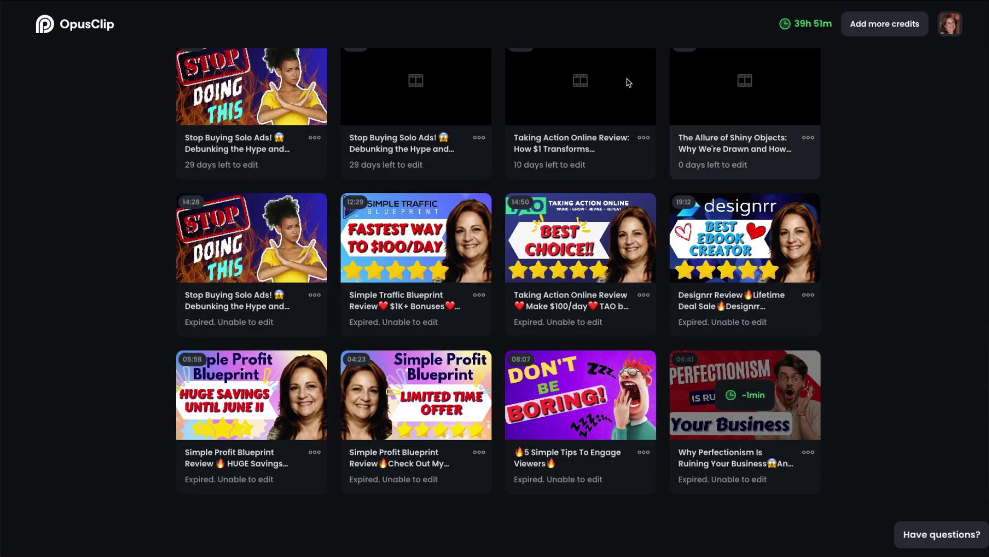
pyautogui.scroll(4, 660, 265)
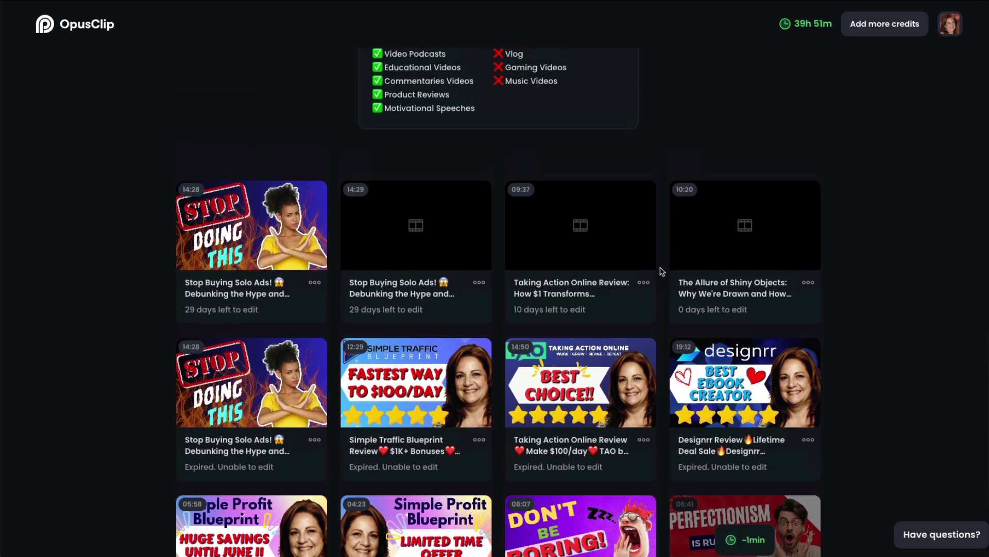
pyautogui.scroll(4, 665, 273)
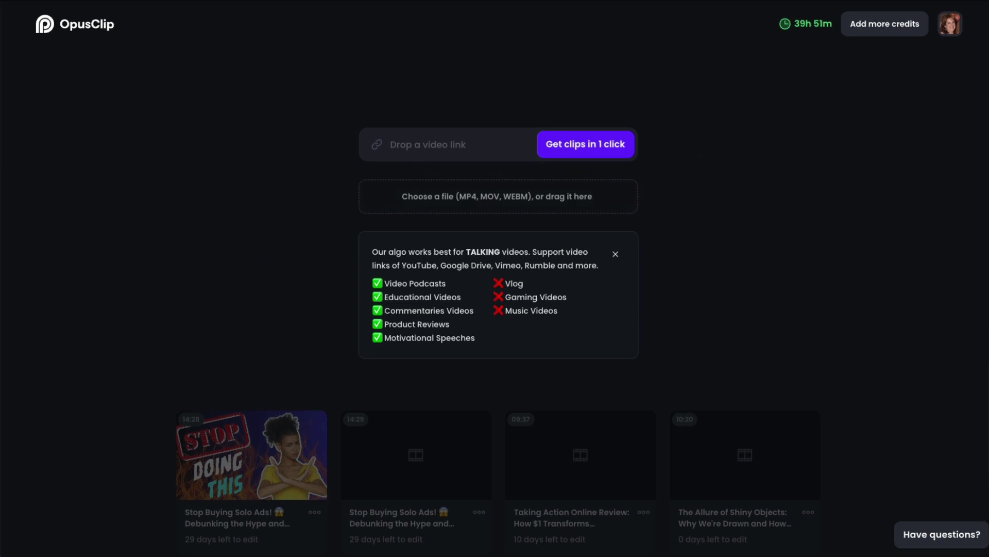
# Drop the Reality Check .mp4 file onto the 'Choose a file' upload area.
pyautogui.moveTo(3, 3); pyautogui.dragTo(497, 226)
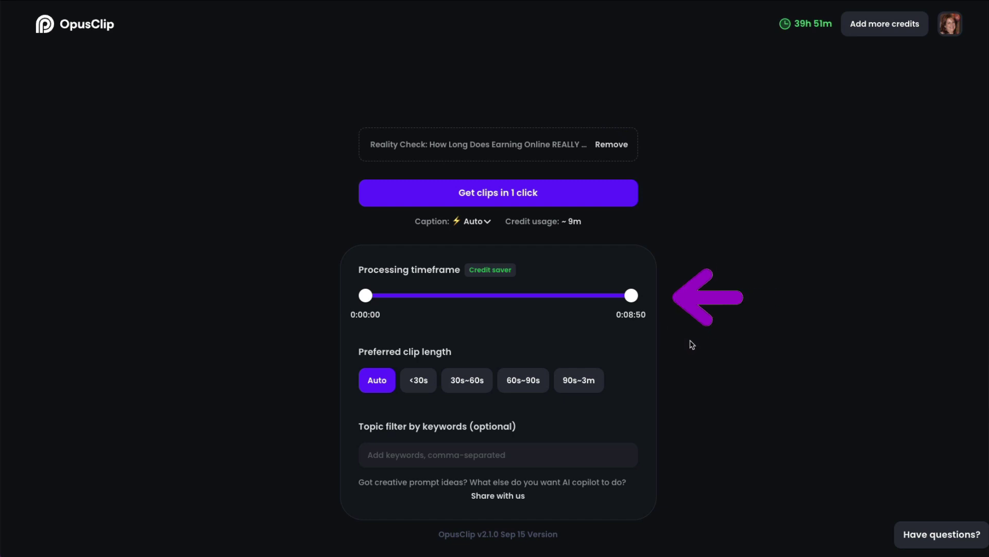
# Keep the full 0:00:00–0:08:50 processing range and choose 30s~60s clip length.
pyautogui.scroll(-1, 693, 345)
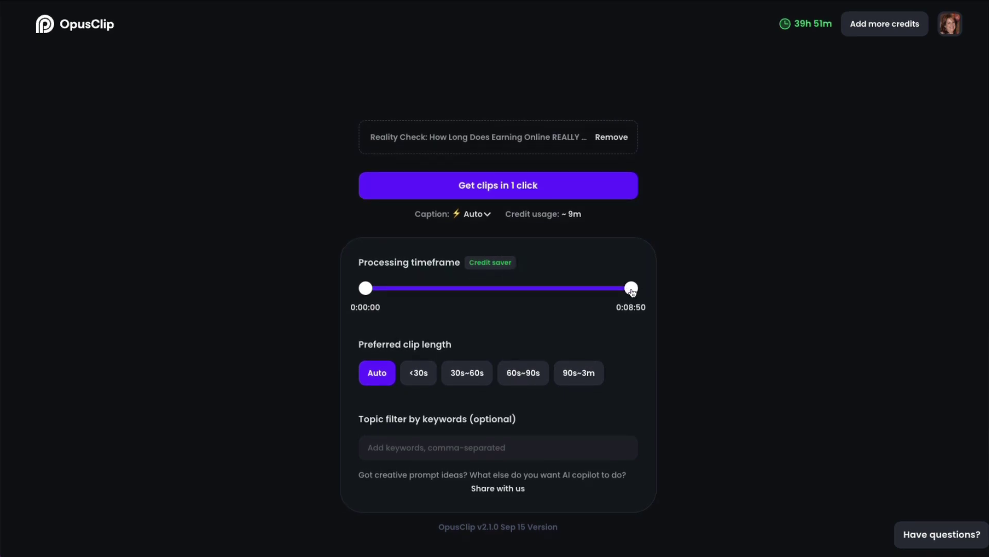
pyautogui.moveTo(633, 291); pyautogui.dragTo(506, 294)
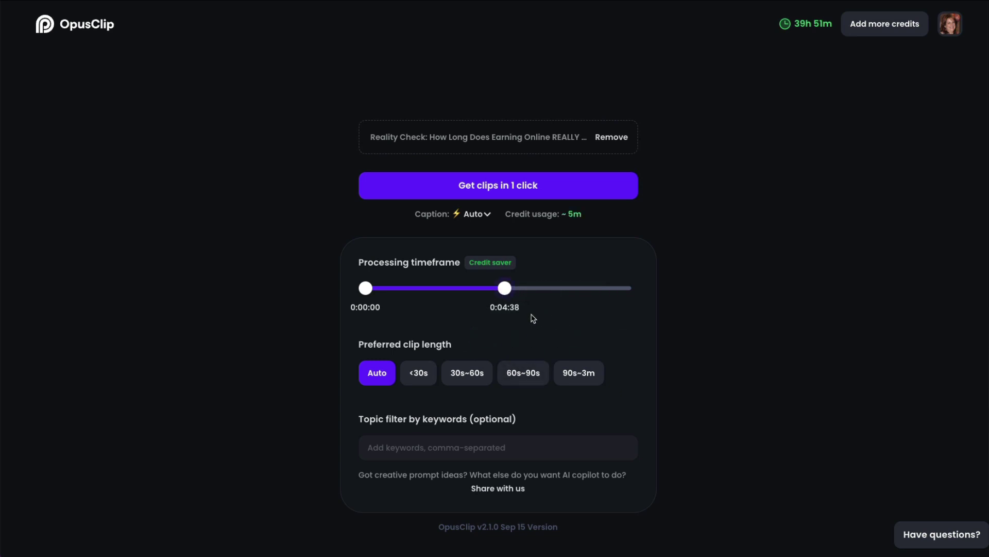
pyautogui.moveTo(510, 291); pyautogui.dragTo(645, 300)
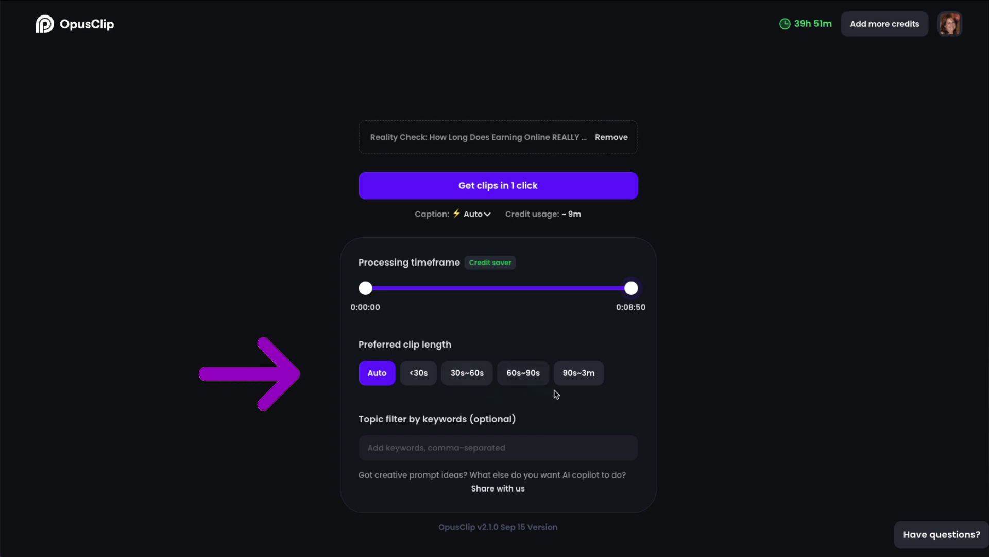
pyautogui.click(468, 371)
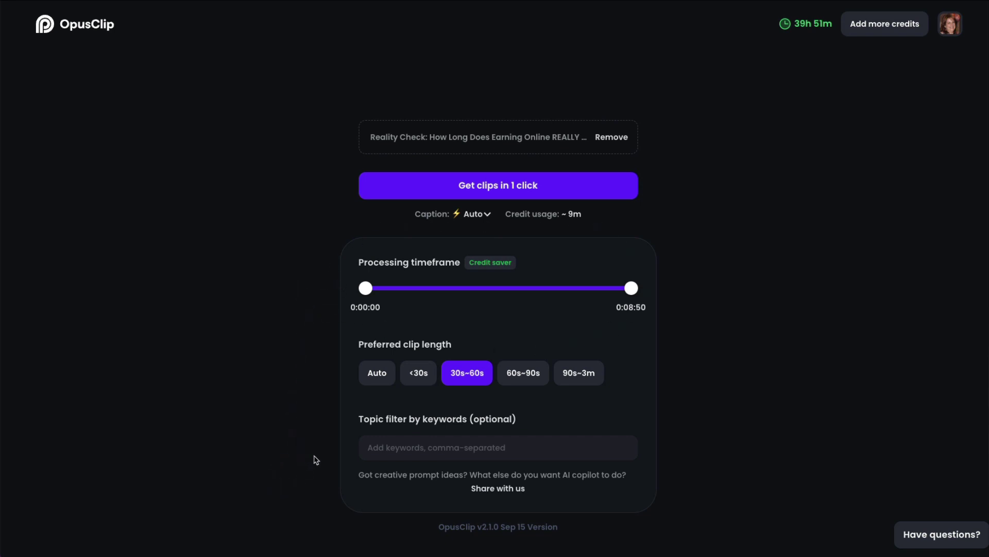
# Add topic keywords 'how long to make money online' and 'passive income', then generate clips.
pyautogui.write('how long to make money online,')
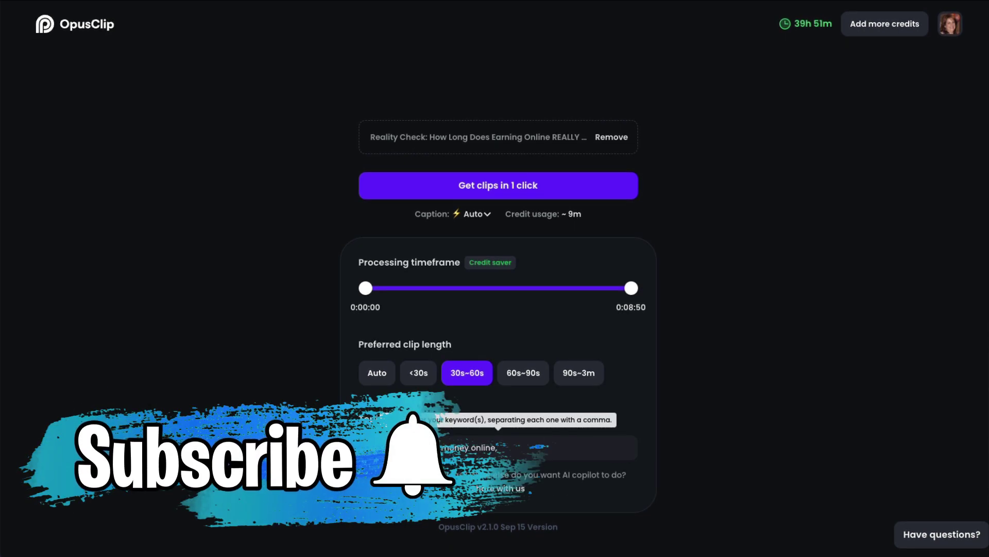
pyautogui.write('passive income')
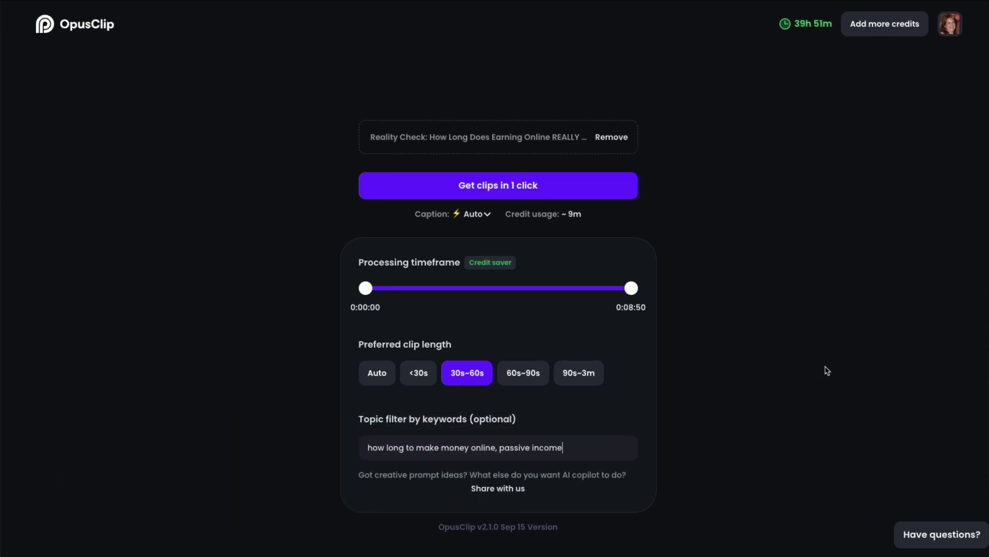
pyautogui.click(493, 188)
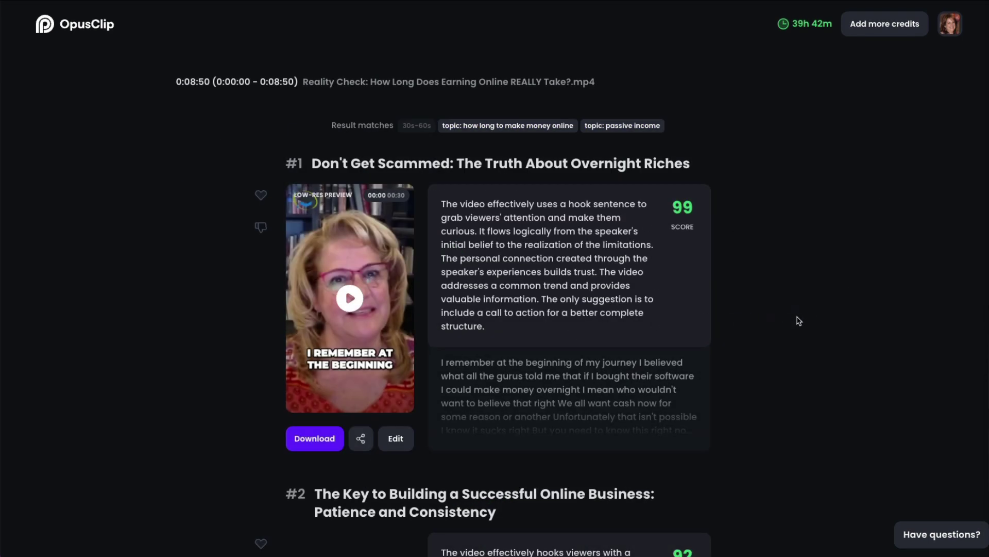
# Scroll through the scored clips down to #11 and back up to the top.
pyautogui.scroll(-10, 799, 321)
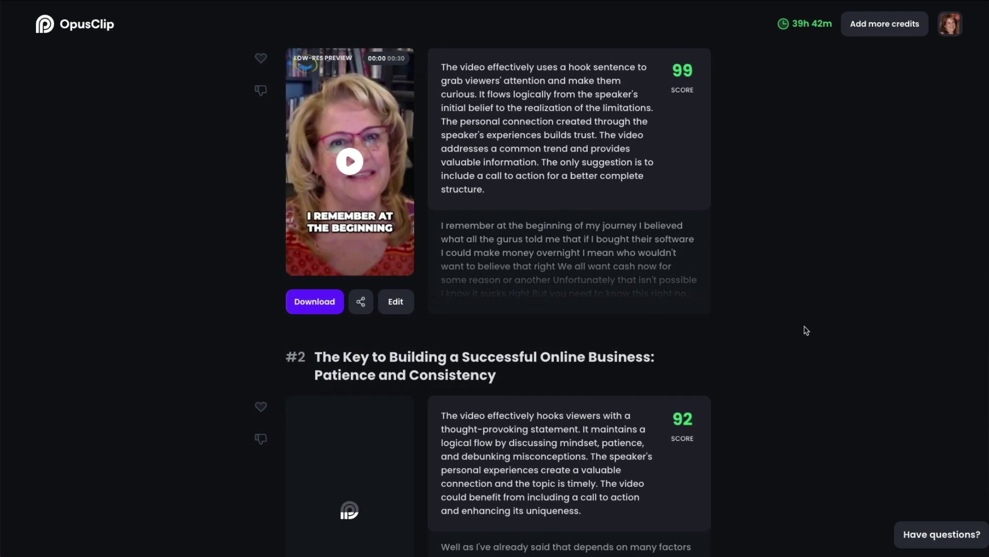
pyautogui.scroll(-15, 806, 331)
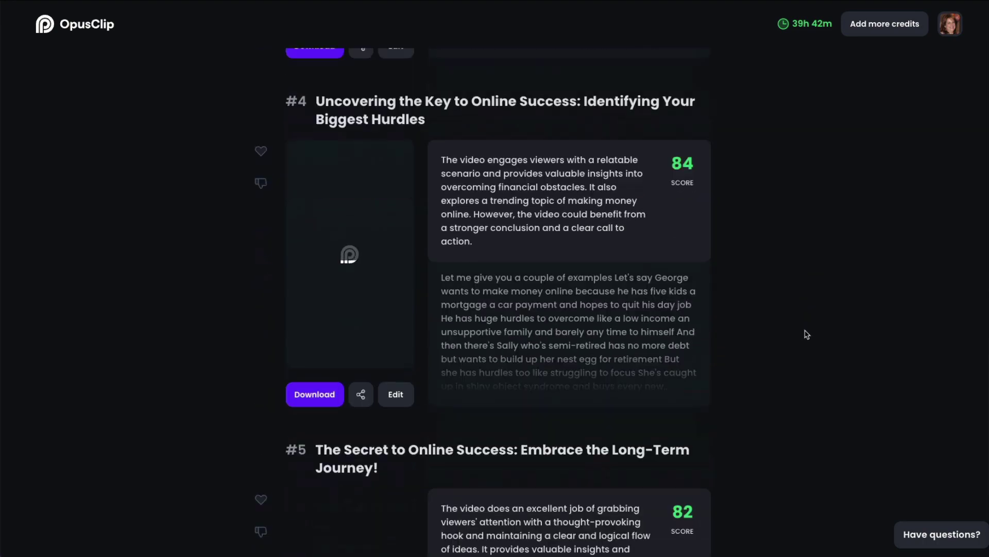
pyautogui.scroll(-15, 811, 341)
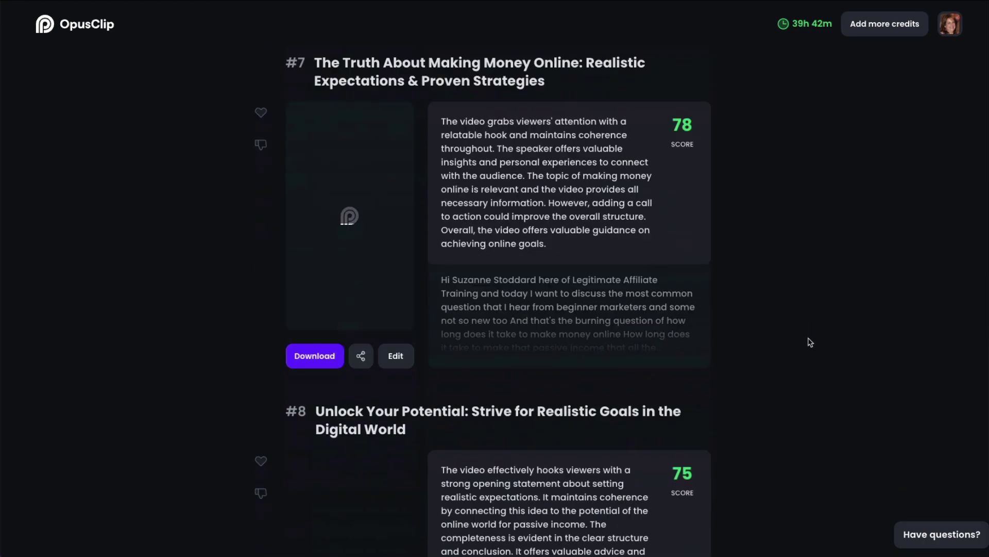
pyautogui.scroll(-15, 809, 342)
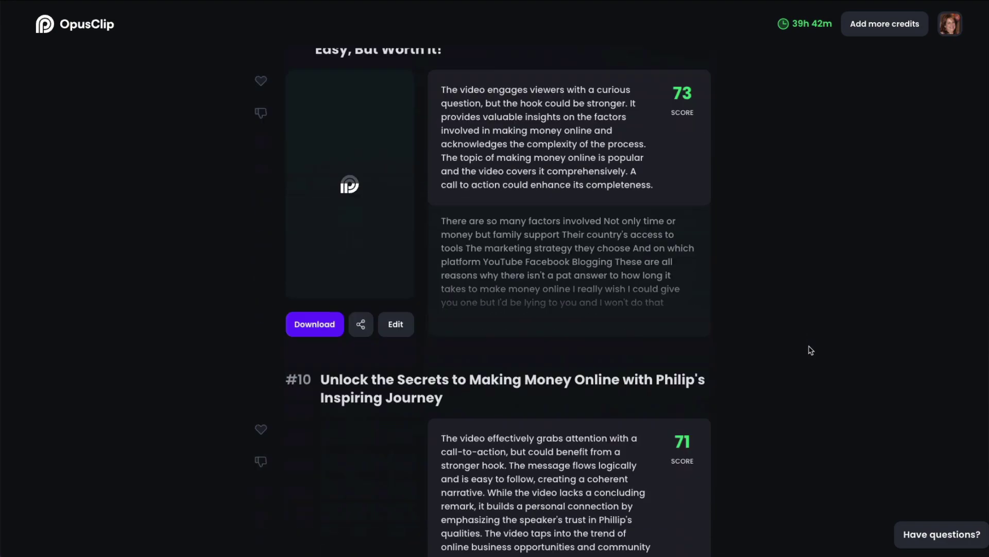
pyautogui.scroll(-3, 810, 353)
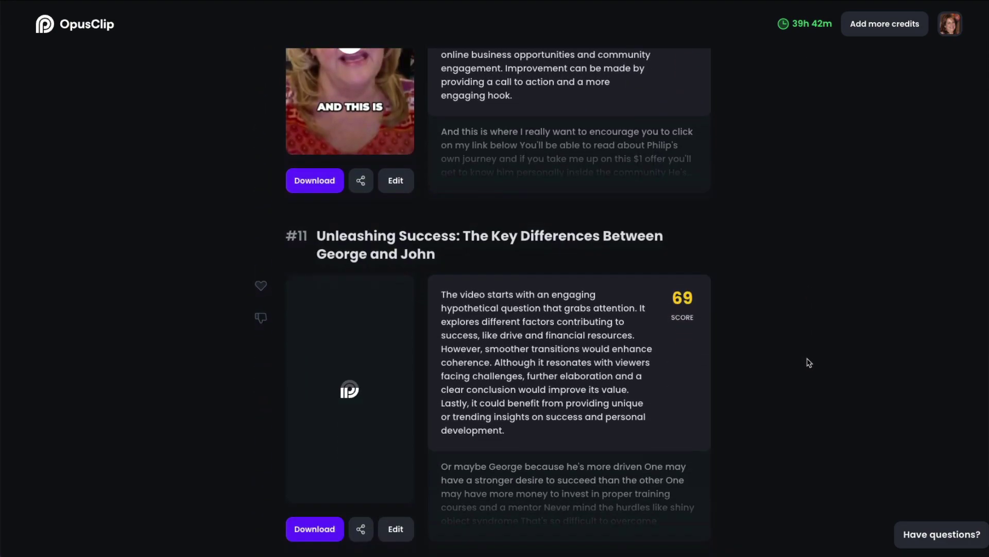
pyautogui.scroll(20, 808, 355)
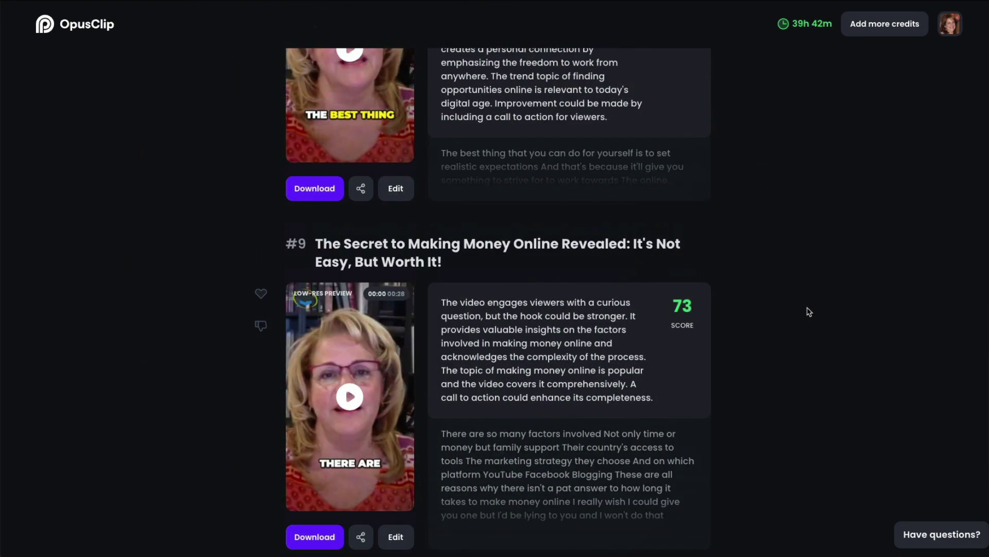
pyautogui.scroll(20, 808, 322)
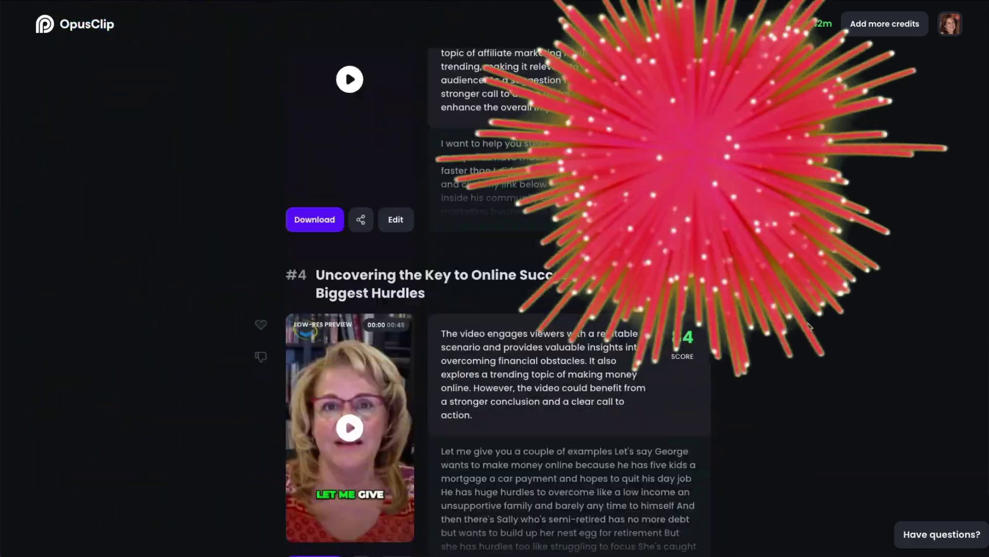
pyautogui.scroll(15, 803, 309)
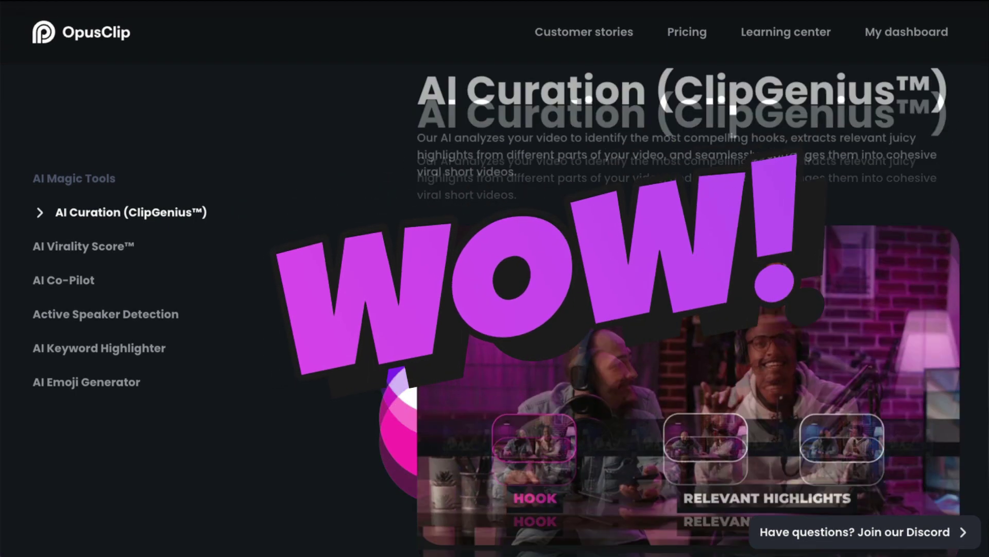
# Scroll down the feature page to the AI Virality Score section.
pyautogui.scroll(-8, 529, 246)
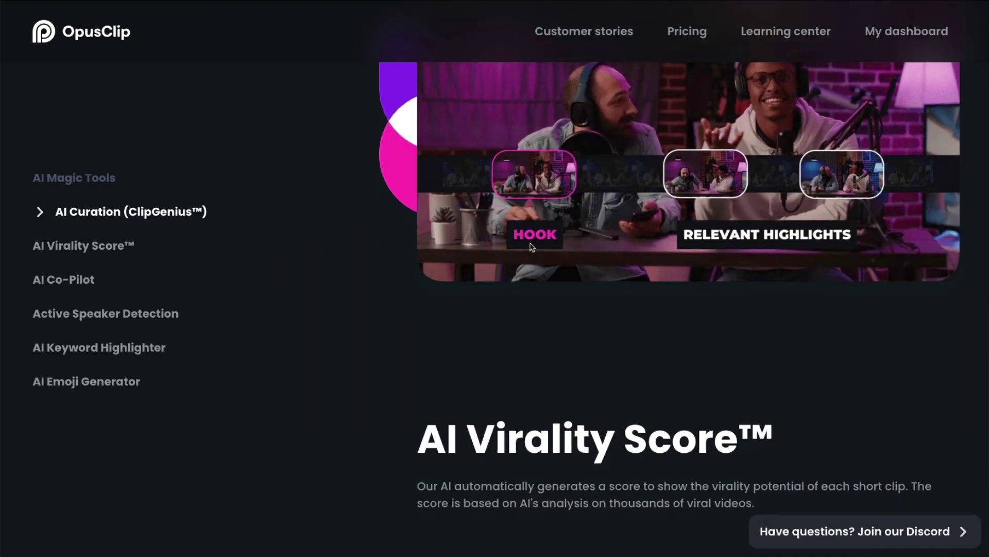
pyautogui.scroll(-2, 529, 246)
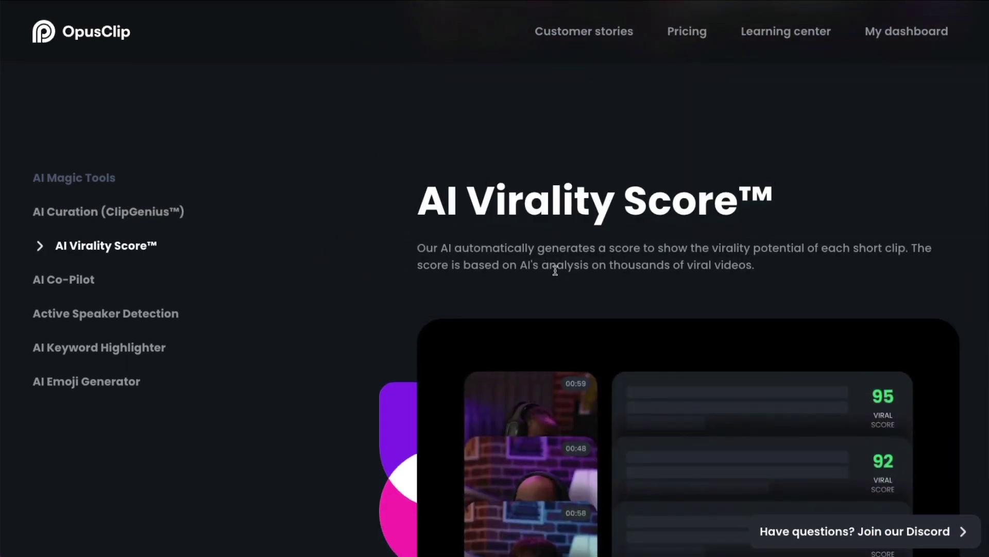
pyautogui.scroll(-2, 547, 267)
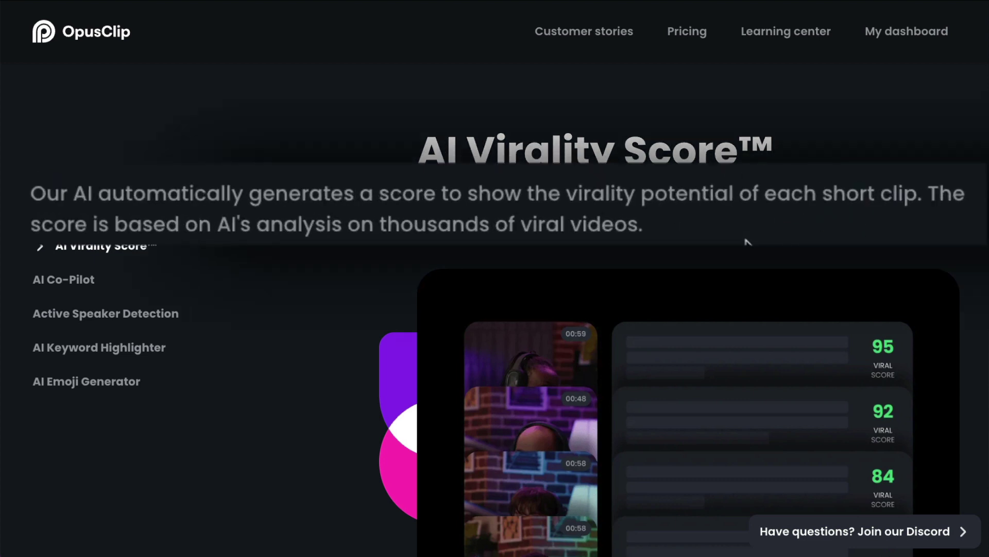
pyautogui.scroll(-1, 789, 223)
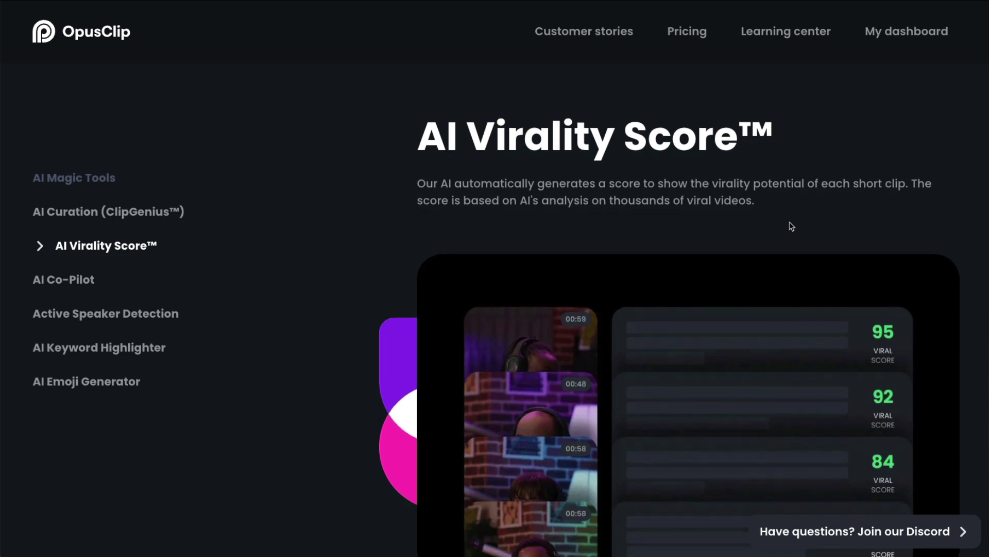
pyautogui.scroll(-2, 792, 226)
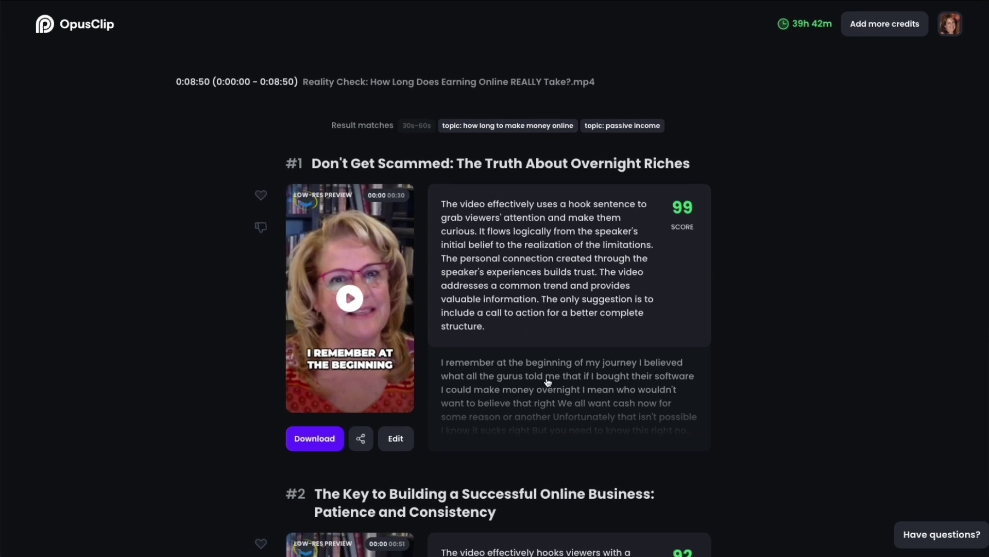
# Expand the transcript under clip #1 'Don't Get Scammed' to its full length.
pyautogui.click(550, 398)
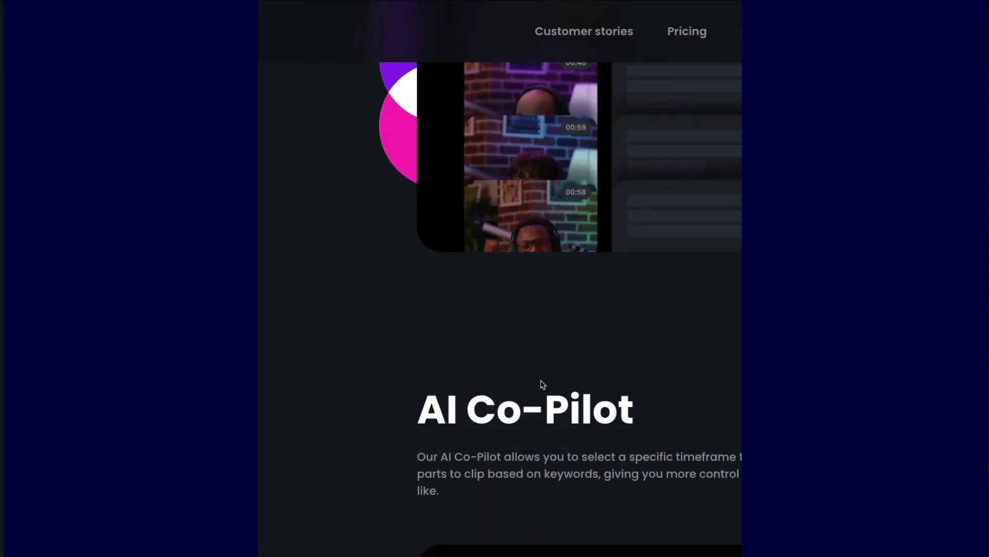
pyautogui.scroll(-2, 541, 380)
pyautogui.scroll(-2, 542, 382)
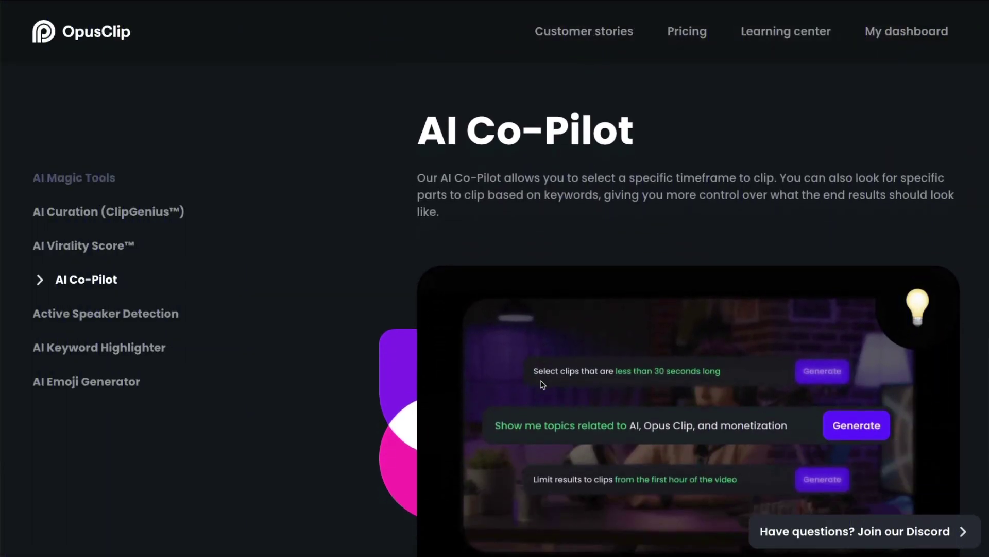
pyautogui.scroll(-1, 542, 384)
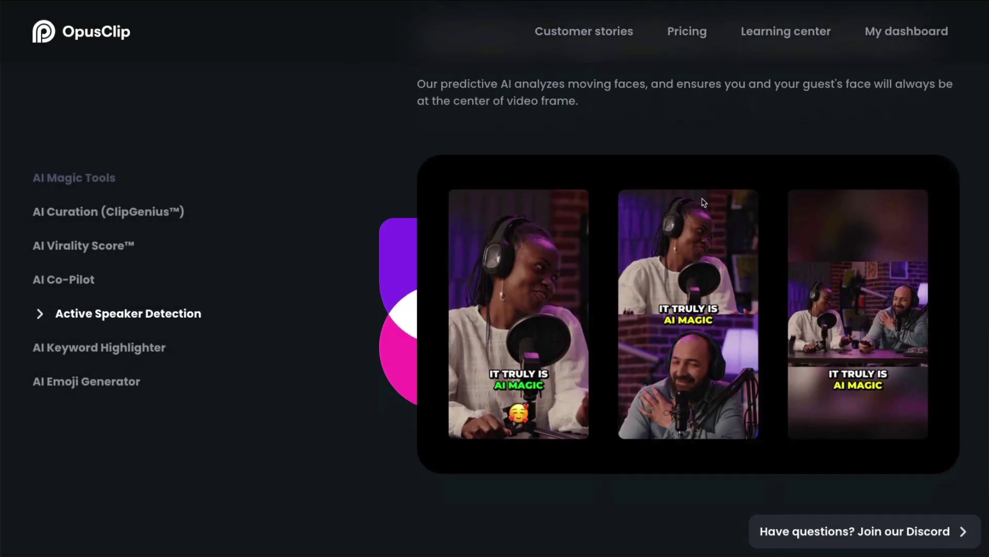
pyautogui.scroll(2, 704, 202)
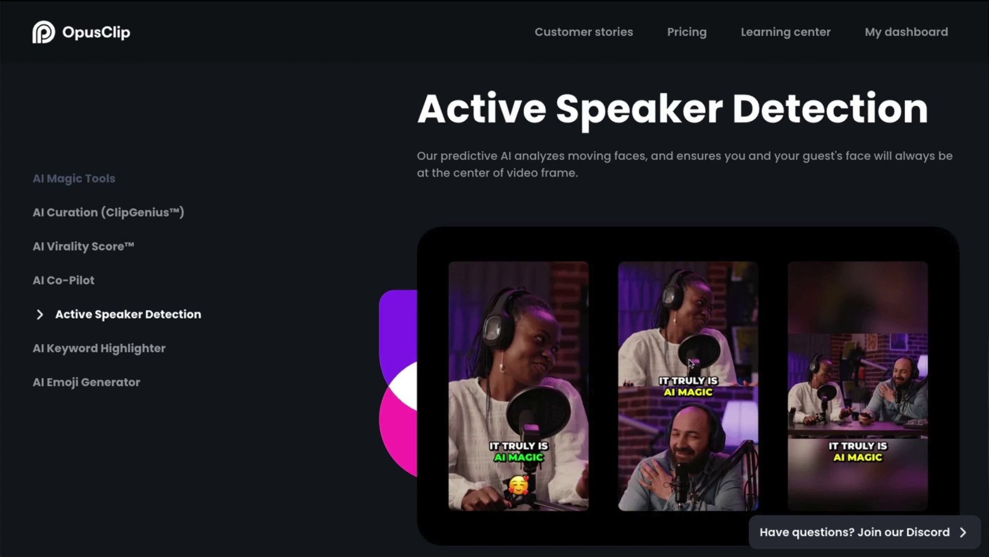
pyautogui.scroll(-1, 720, 373)
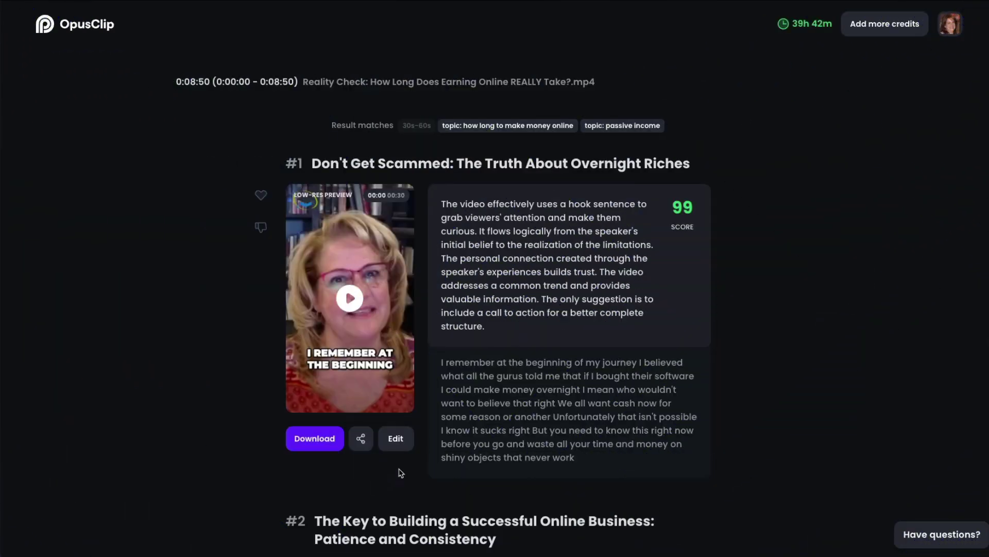
# Open clip #1 in the editor and show its Design settings.
pyautogui.click(397, 438)
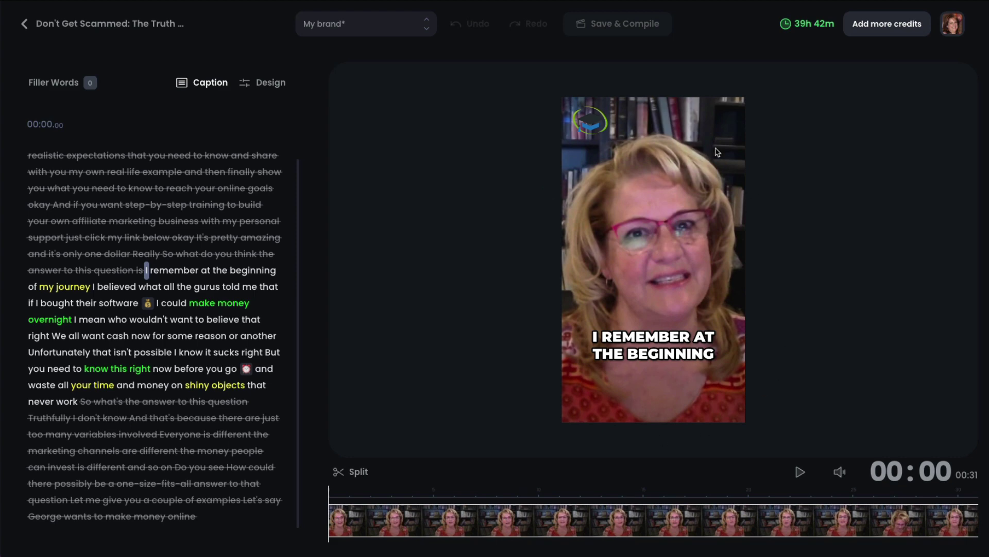
pyautogui.click(262, 89)
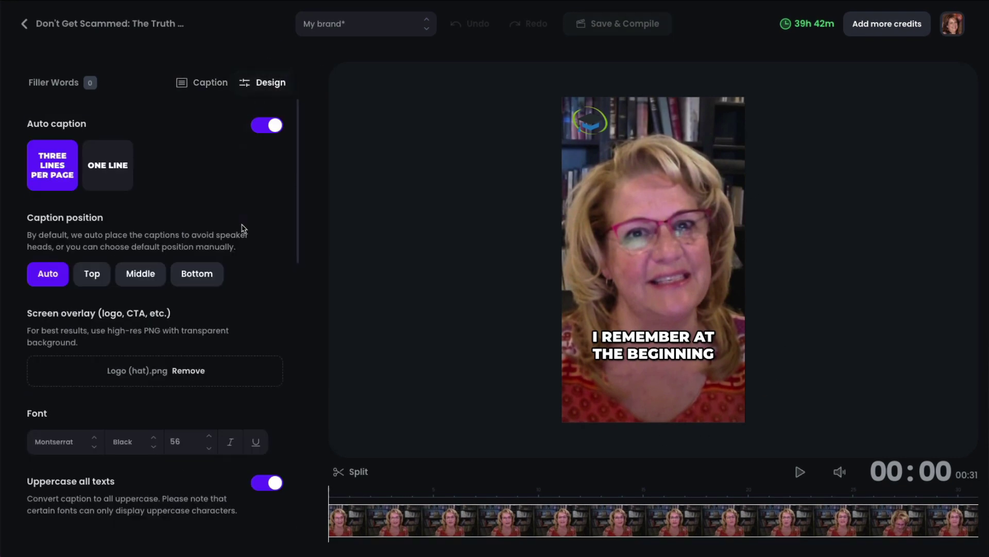
pyautogui.scroll(-15, 210, 385)
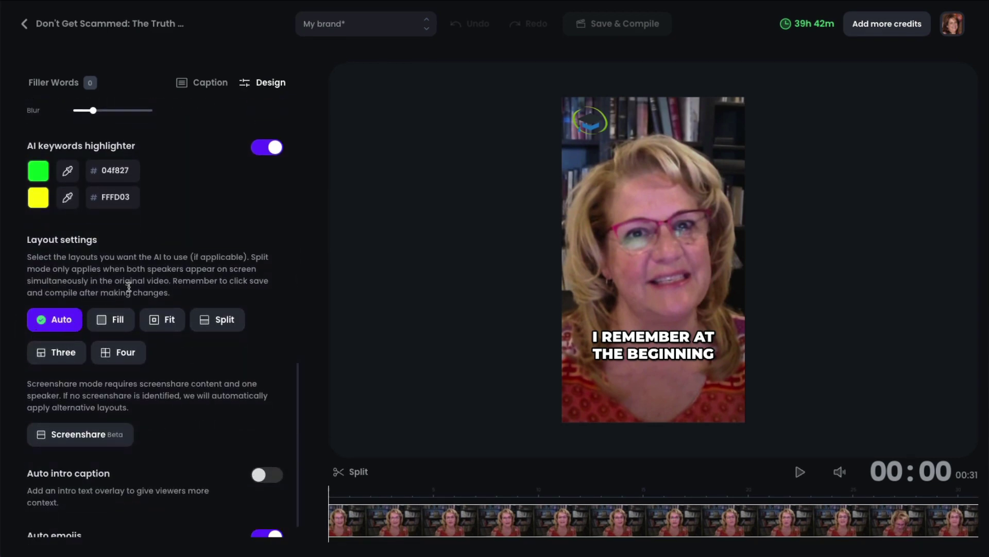
# Add the Split, Three and Four layouts, then turn Four and Three back off.
pyautogui.moveTo(229, 326)
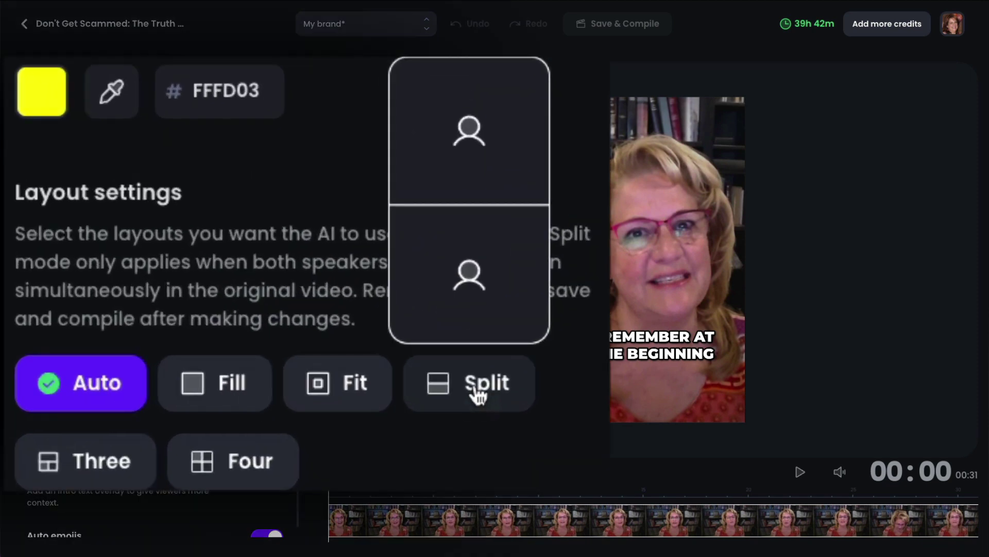
pyautogui.click(478, 394)
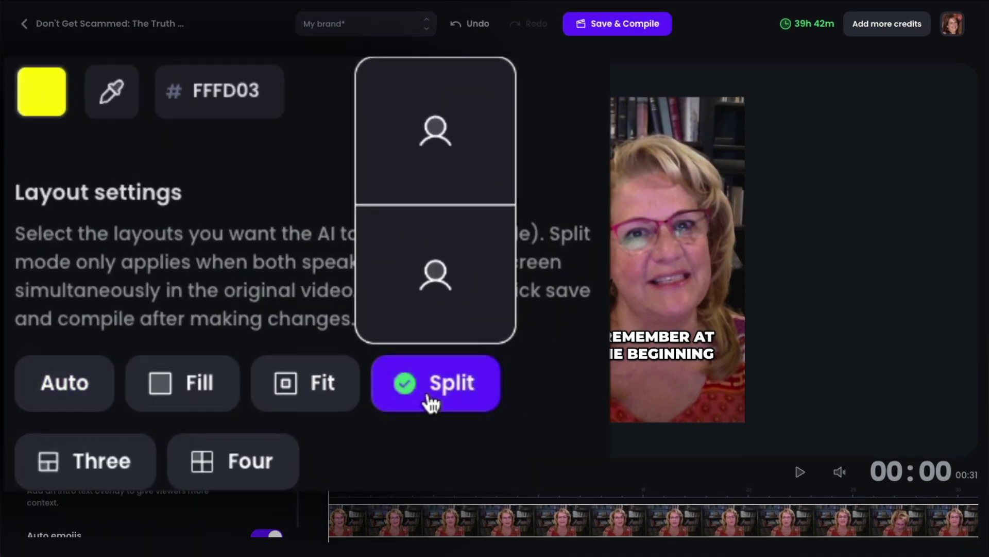
pyautogui.click(95, 471)
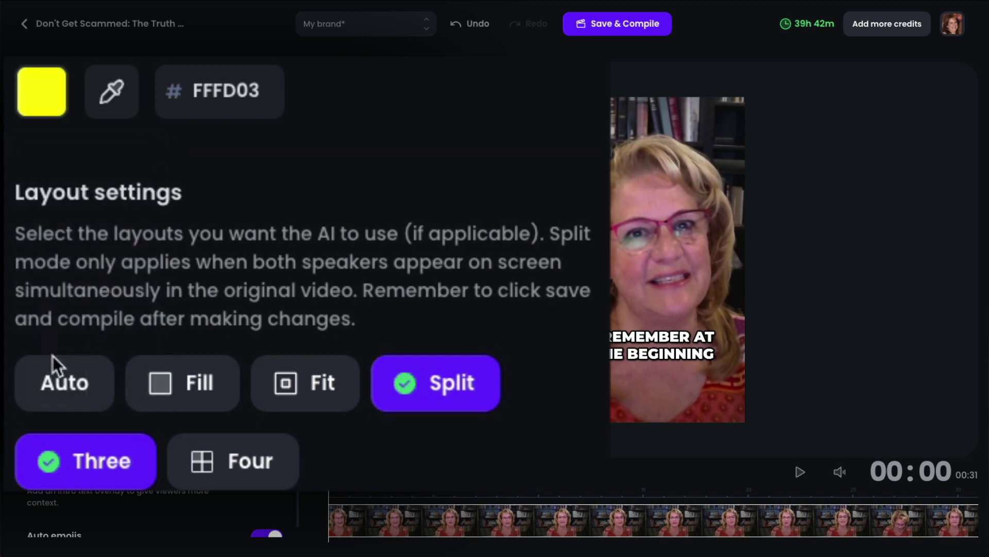
pyautogui.click(253, 476)
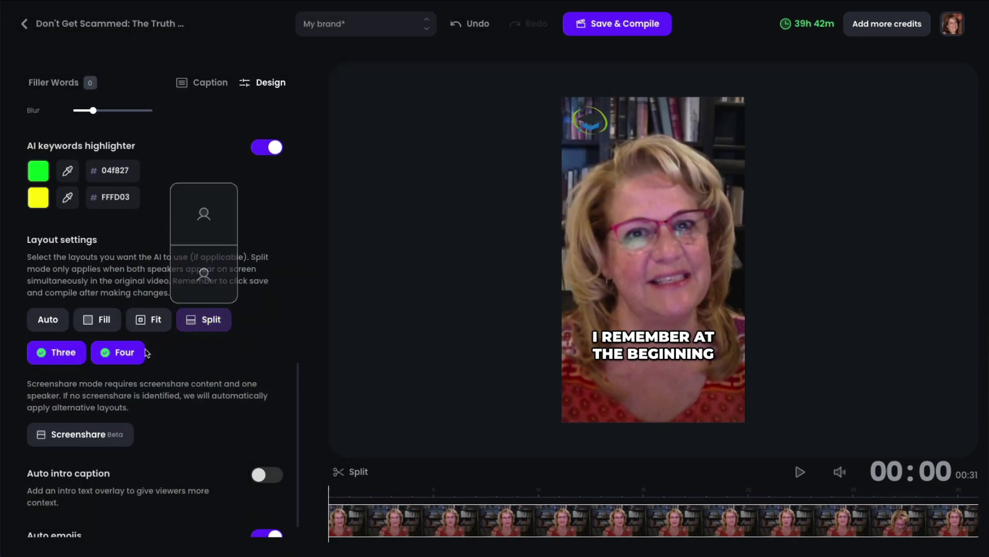
pyautogui.click(124, 352)
pyautogui.click(53, 354)
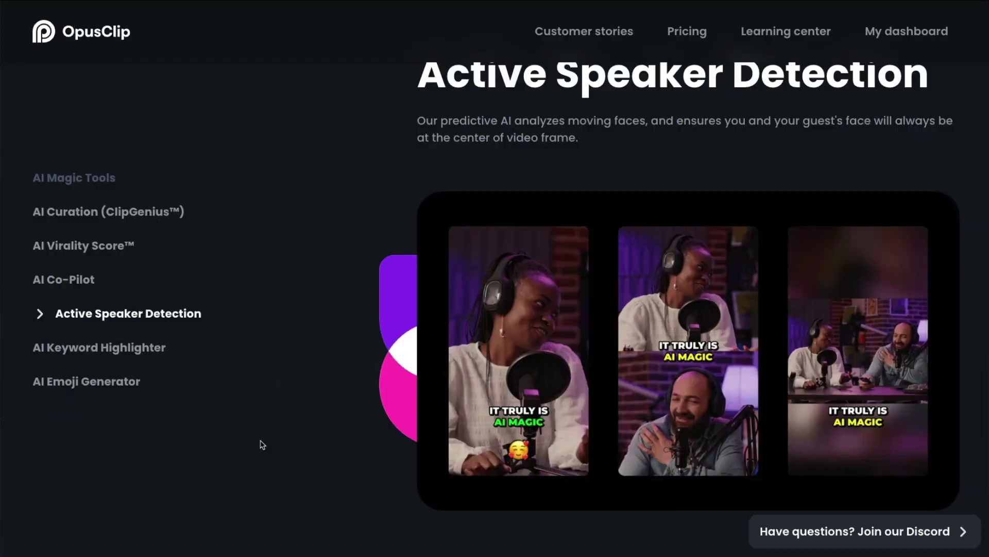
pyautogui.scroll(-5, 355, 435)
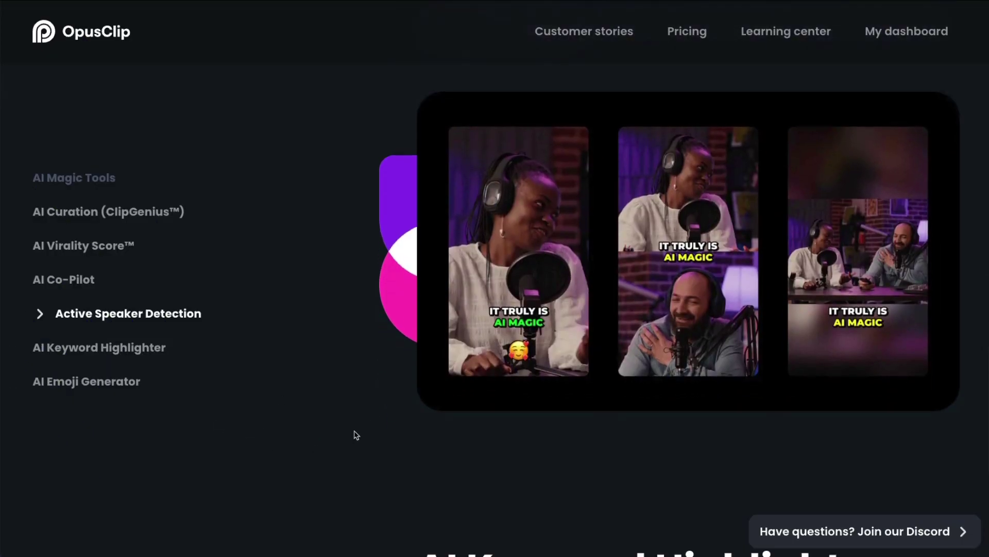
pyautogui.scroll(-3, 355, 436)
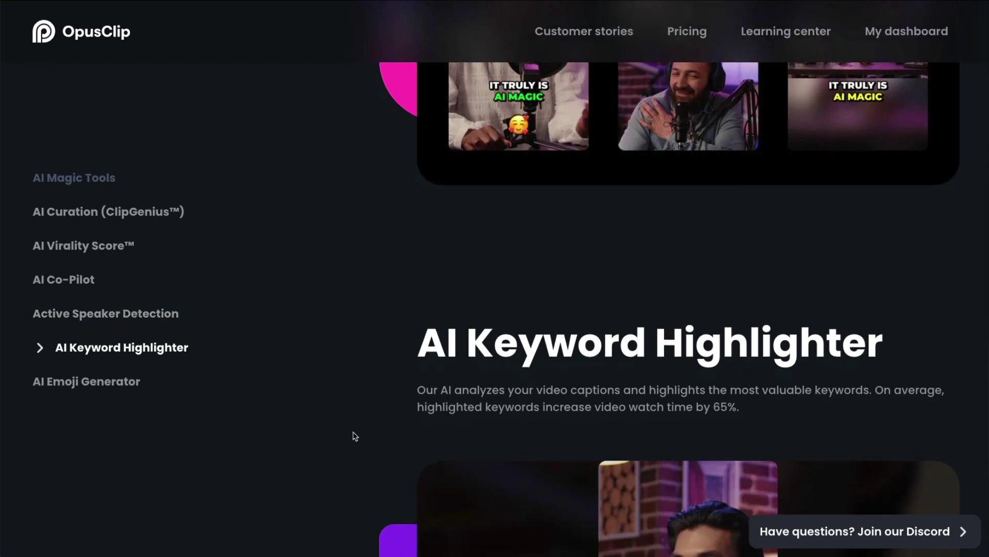
pyautogui.scroll(-2, 355, 436)
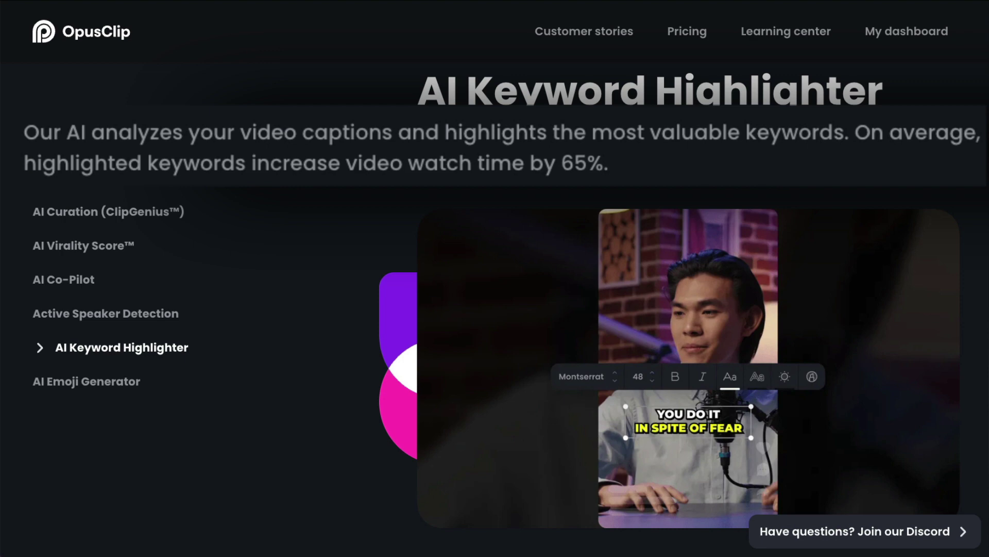
pyautogui.scroll(-8, 515, 329)
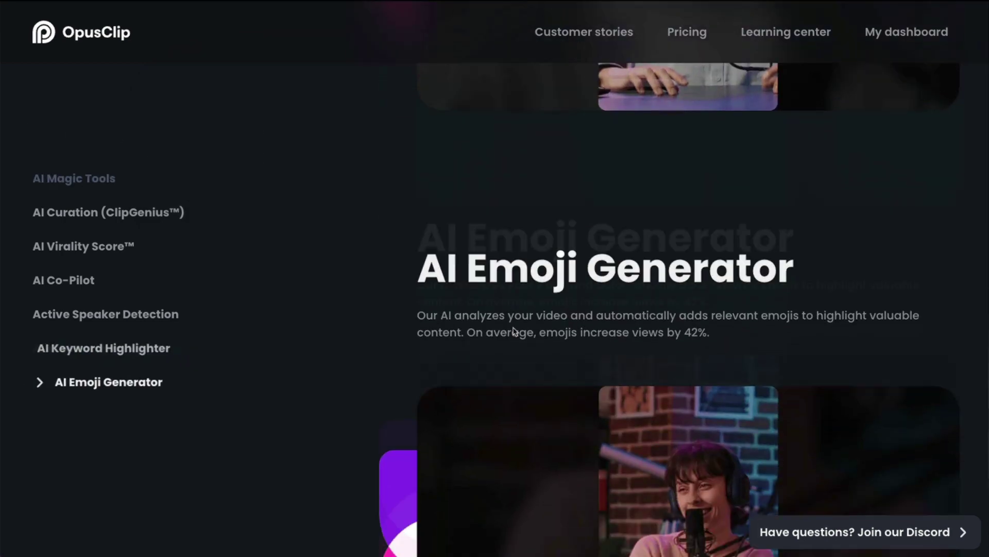
pyautogui.scroll(-3, 515, 331)
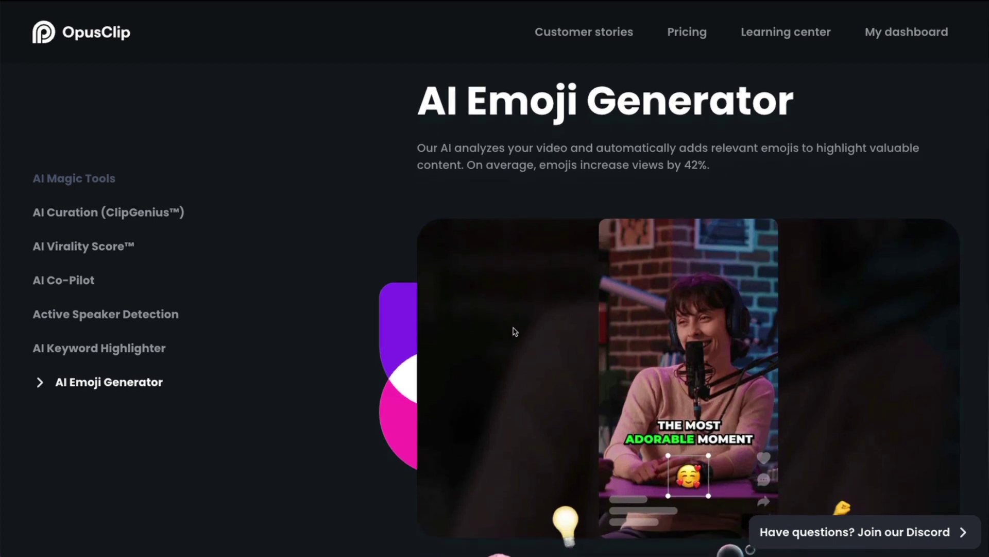
pyautogui.scroll(-2, 515, 331)
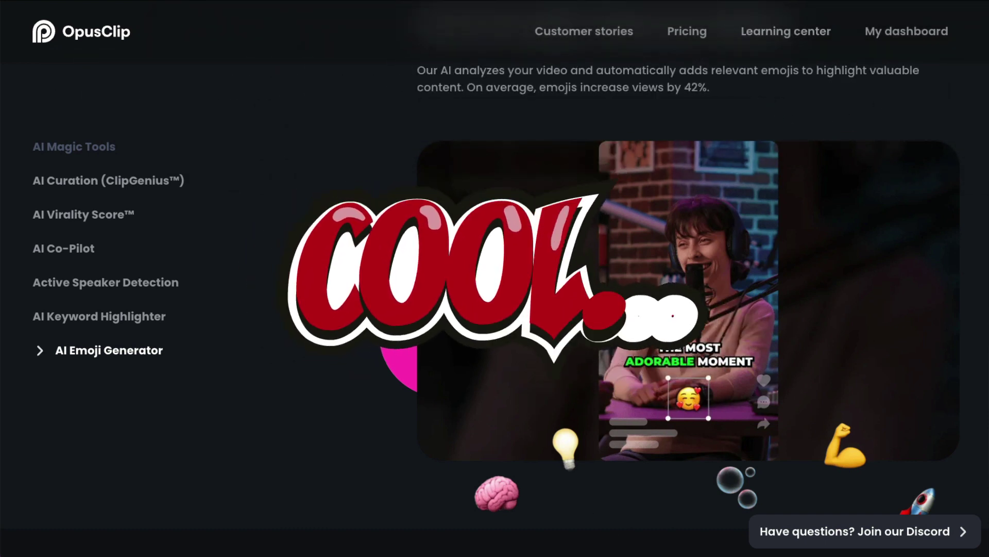
pyautogui.scroll(-5, 485, 358)
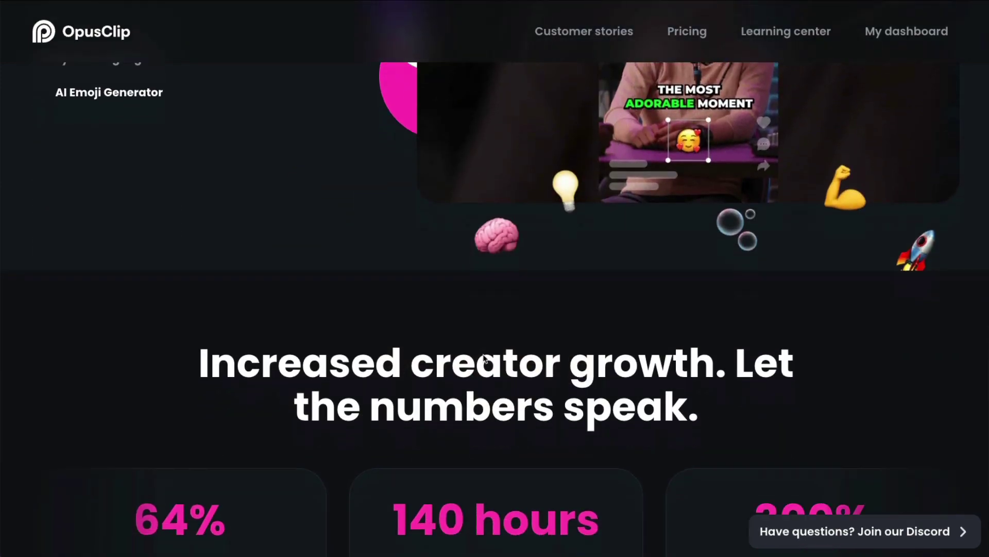
pyautogui.scroll(-12, 484, 359)
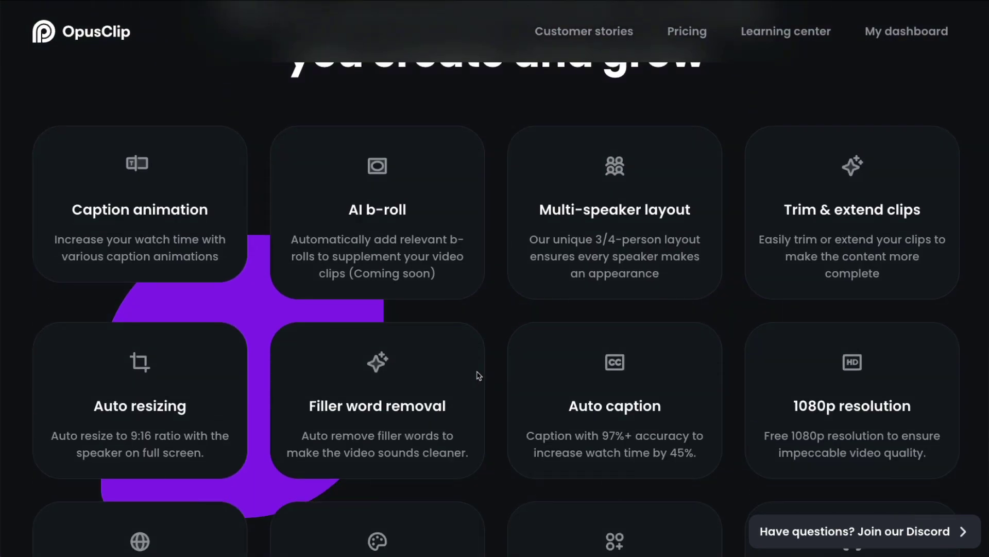
pyautogui.scroll(-2, 479, 375)
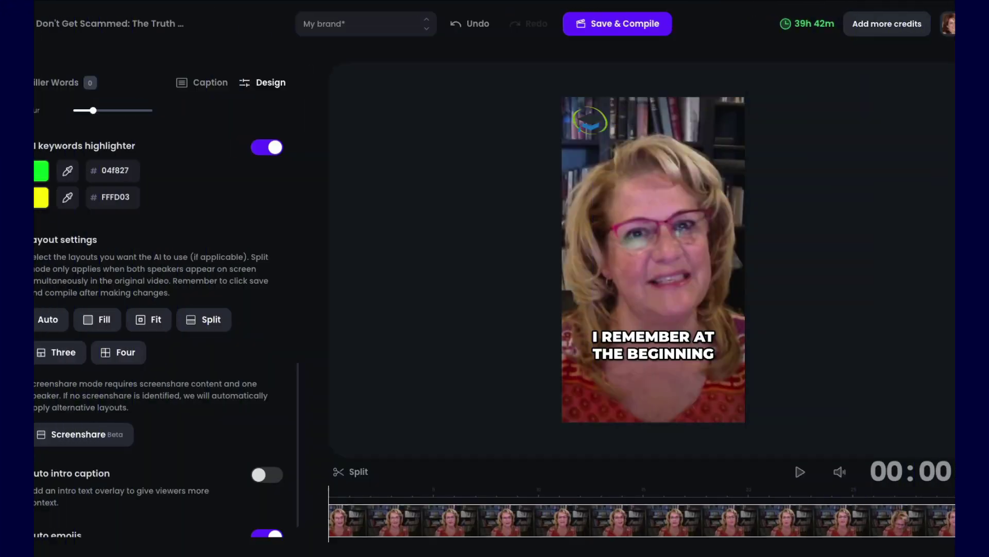
pyautogui.click(201, 84)
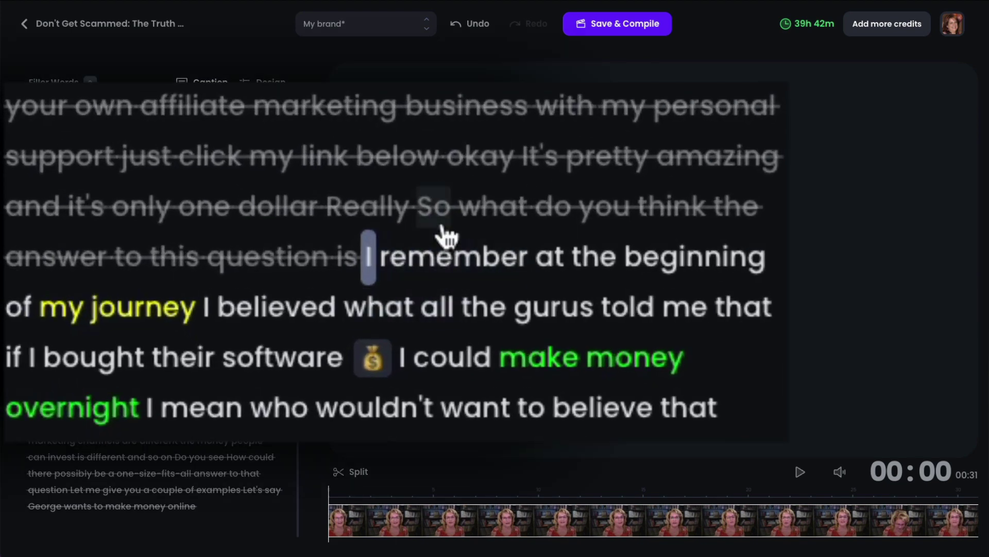
pyautogui.moveTo(439, 229)
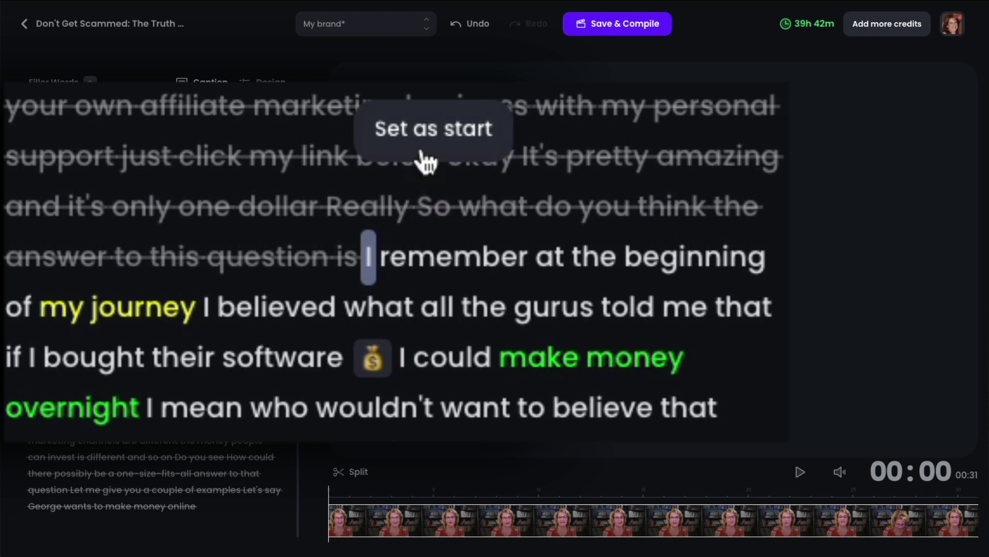
pyautogui.click(436, 143)
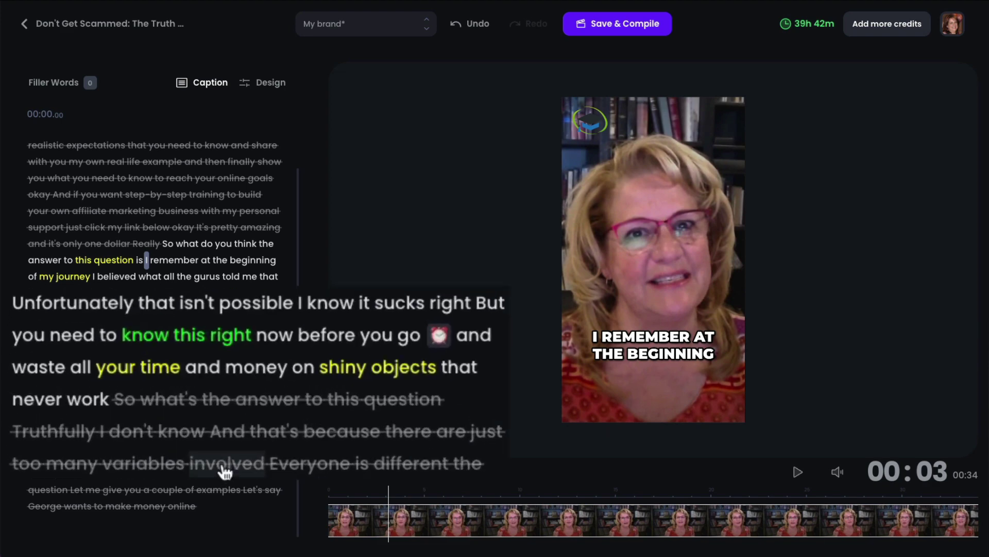
pyautogui.click(364, 525)
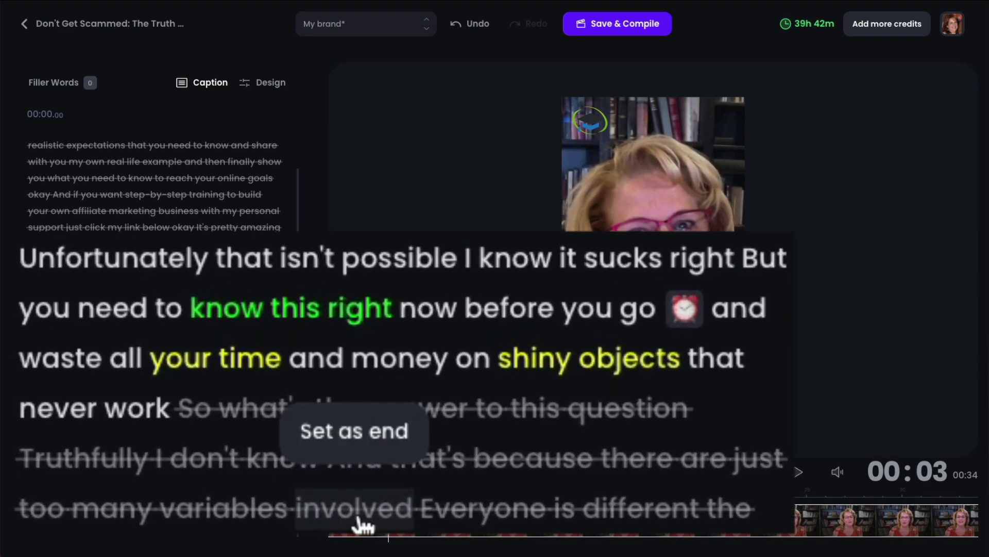
pyautogui.click(363, 433)
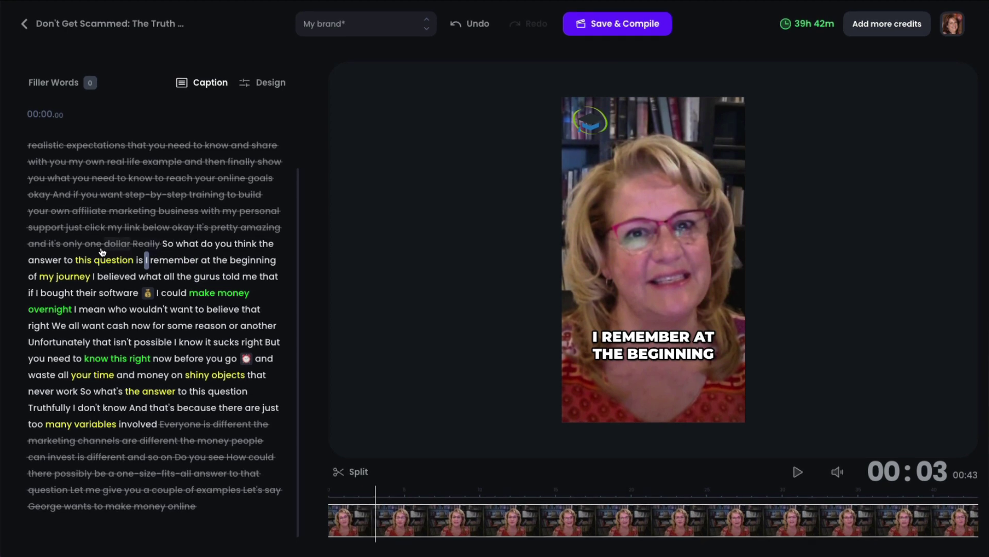
# Highlight the caption words 'cash' and 'Truthfully' in green.
pyautogui.click(119, 328)
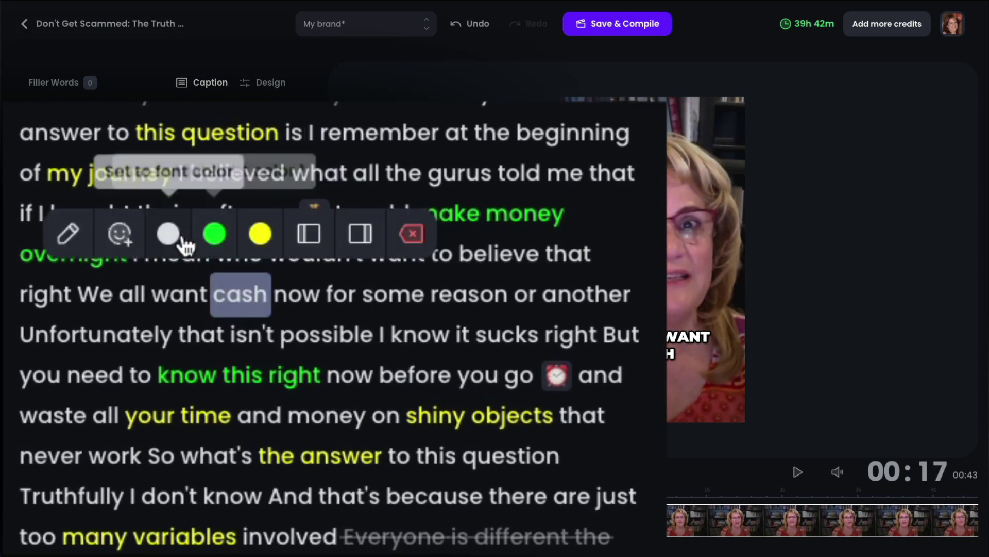
pyautogui.click(214, 237)
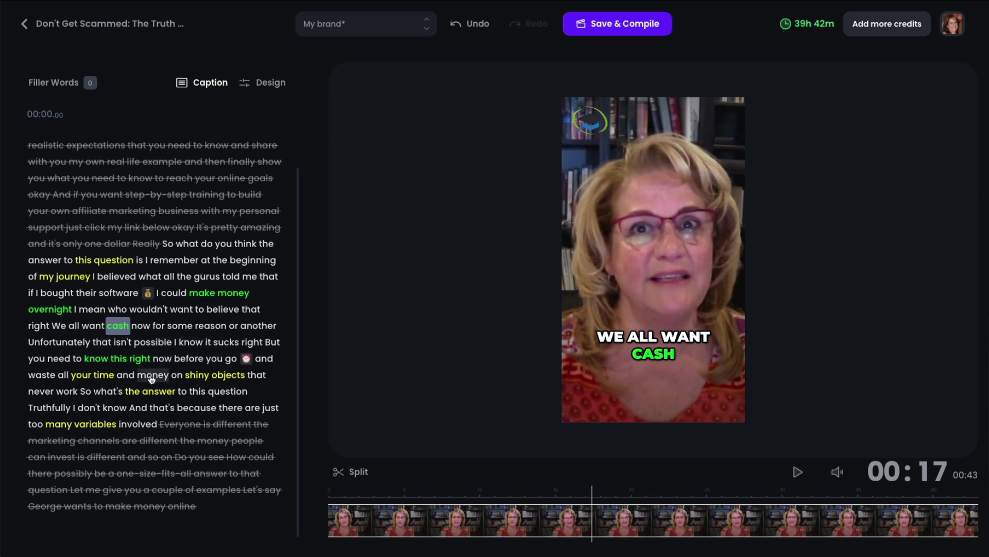
pyautogui.click(52, 410)
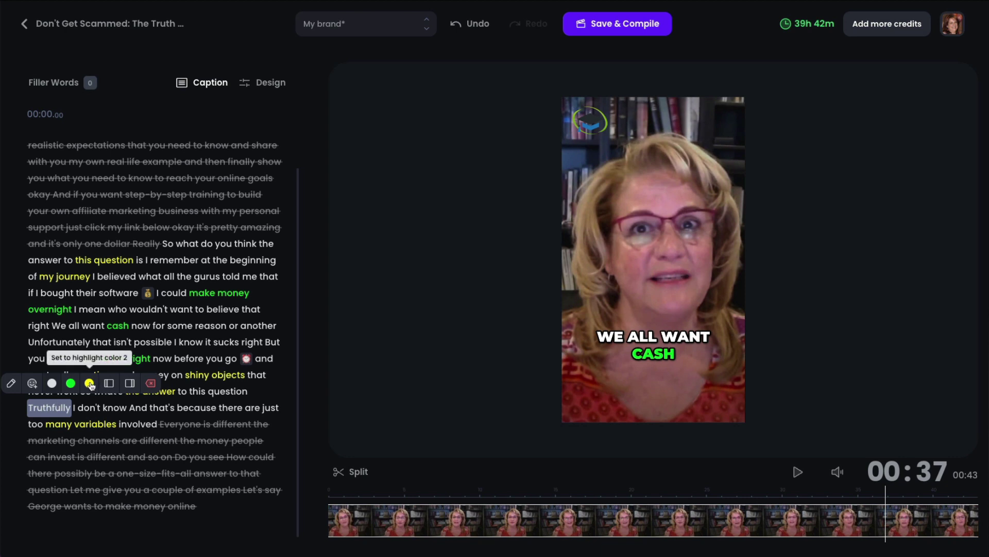
pyautogui.click(71, 383)
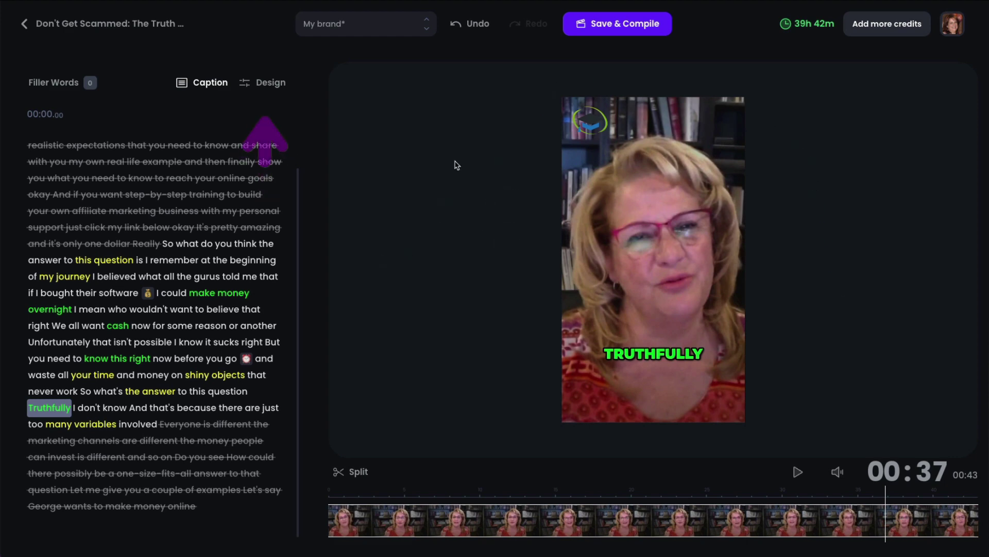
# Show the Design settings and scroll through caption position, font and uppercase options.
pyautogui.click(257, 88)
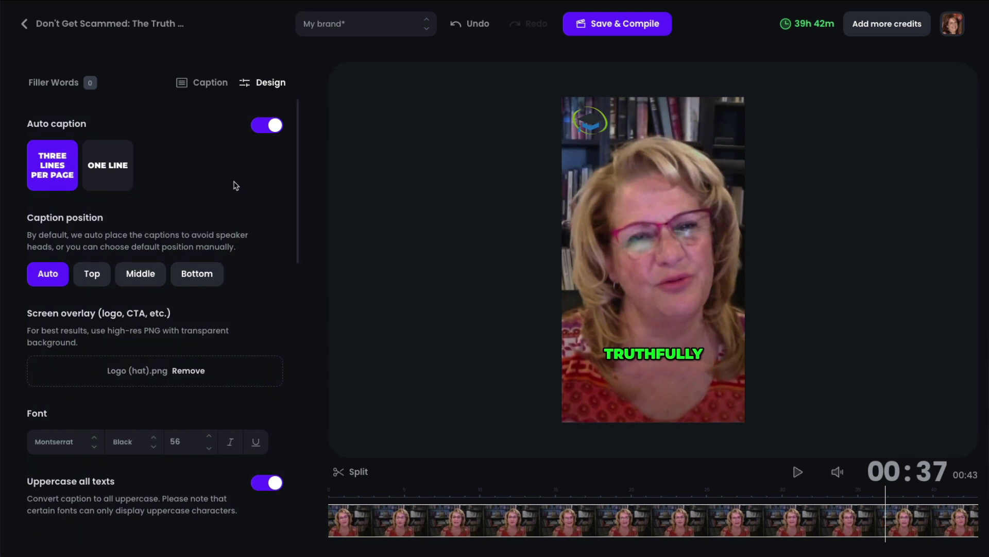
pyautogui.scroll(-10, 213, 424)
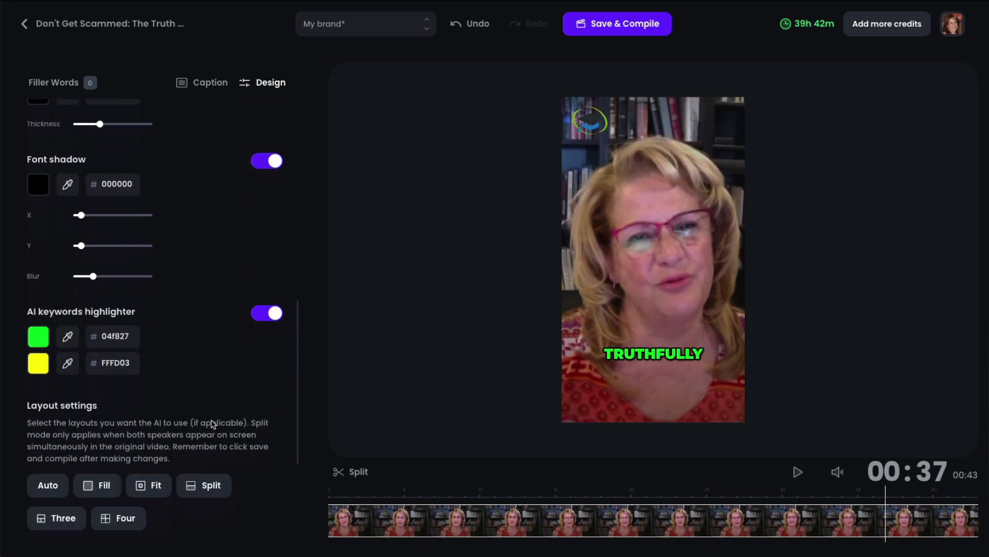
pyautogui.scroll(10, 179, 166)
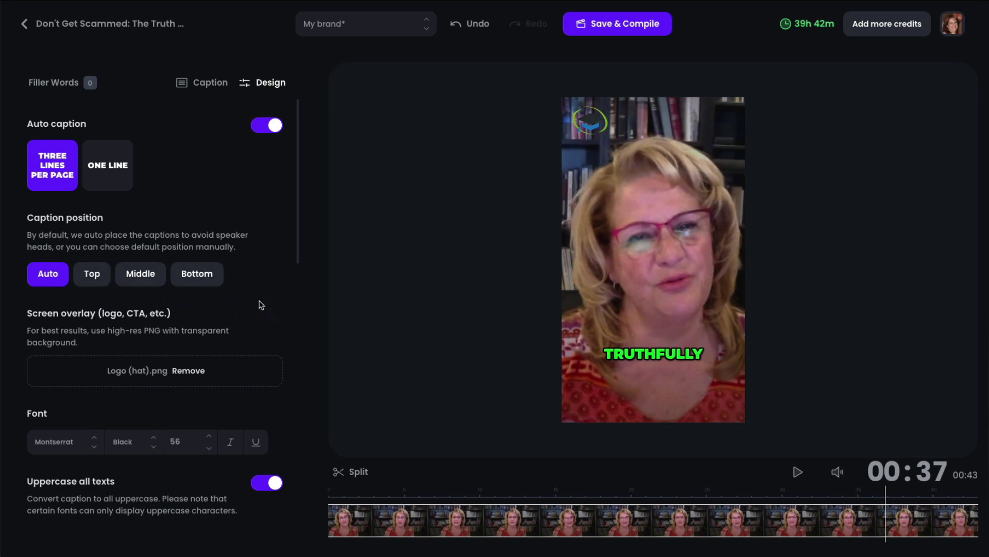
pyautogui.scroll(-3, 261, 305)
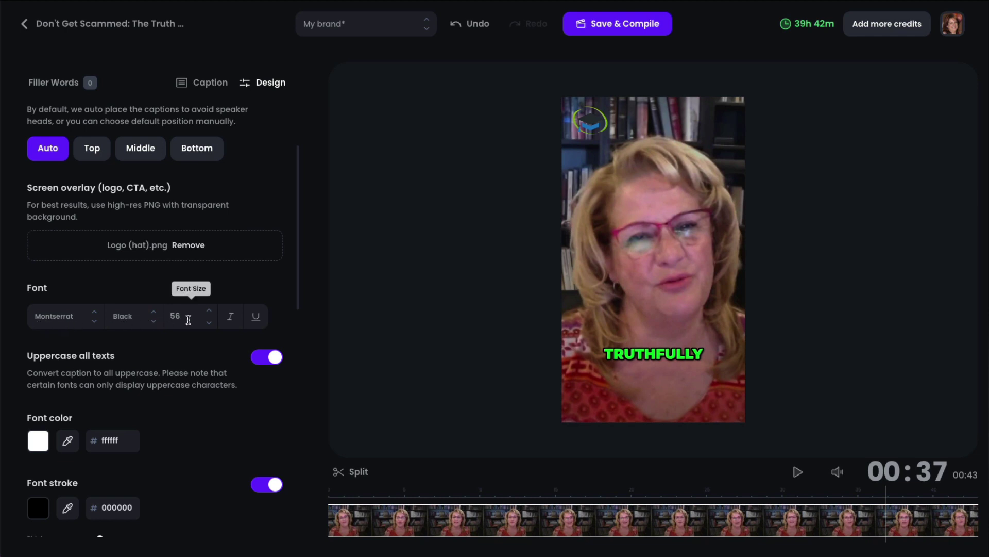
pyautogui.scroll(-2, 203, 341)
pyautogui.click(55, 236)
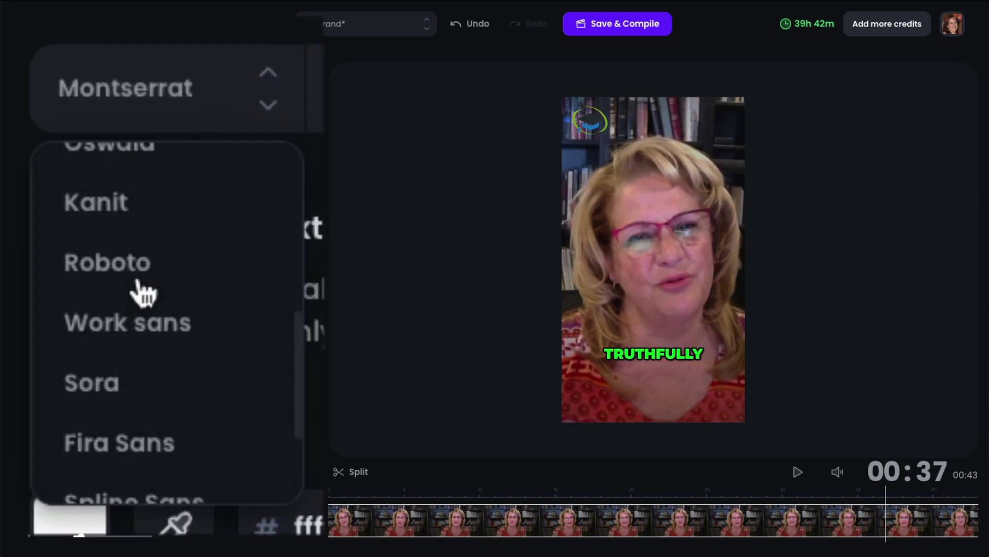
pyautogui.scroll(-2, 59, 290)
pyautogui.scroll(3, 139, 291)
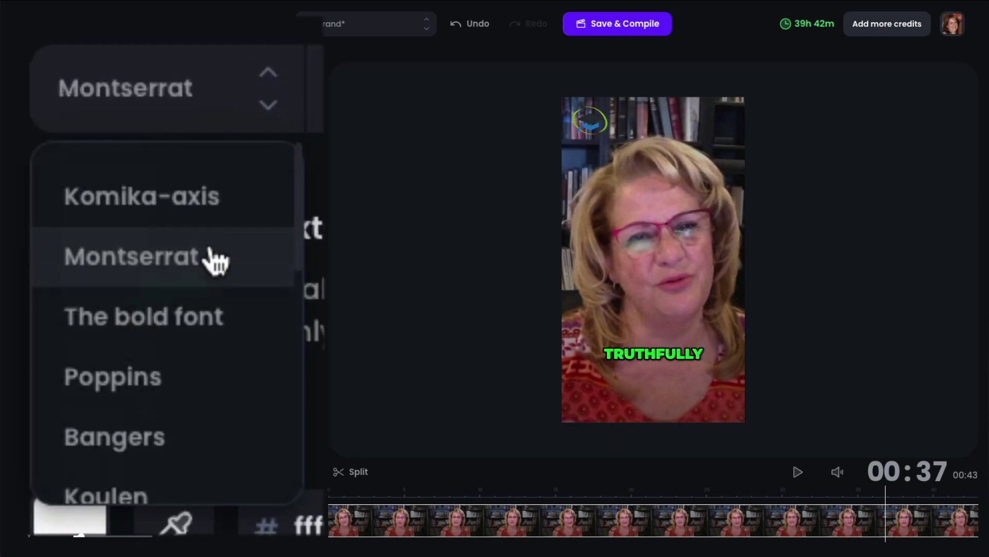
pyautogui.click(142, 228)
pyautogui.click(155, 233)
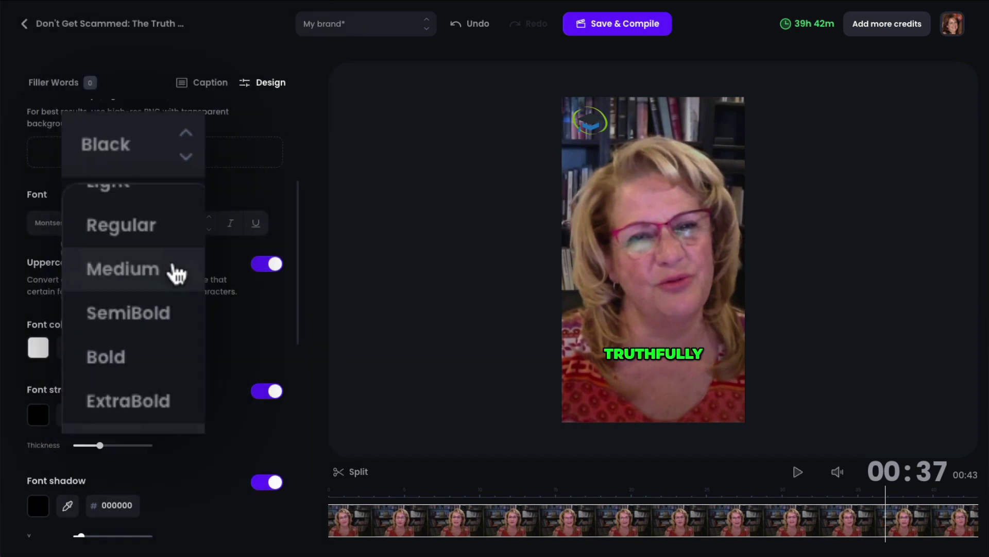
pyautogui.click(203, 258)
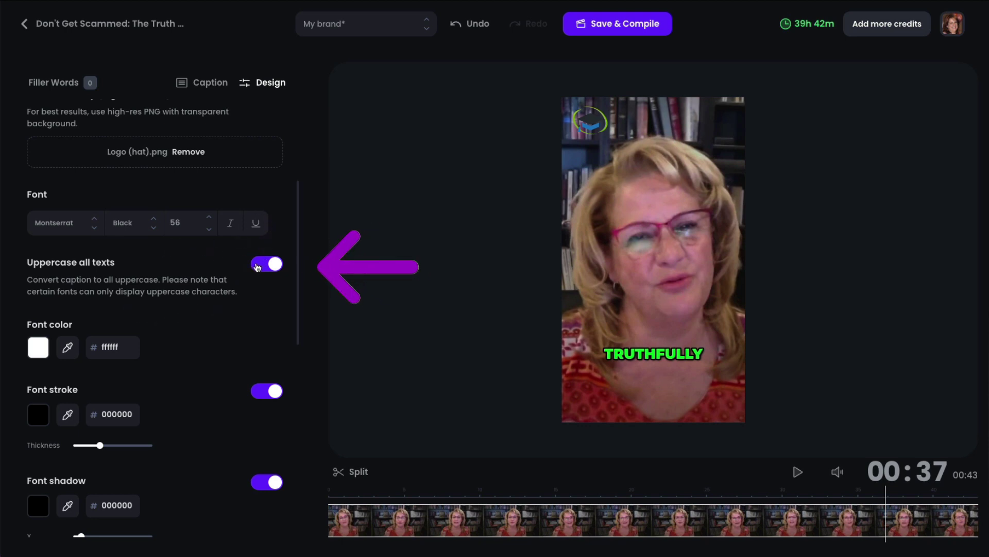
pyautogui.click(257, 267)
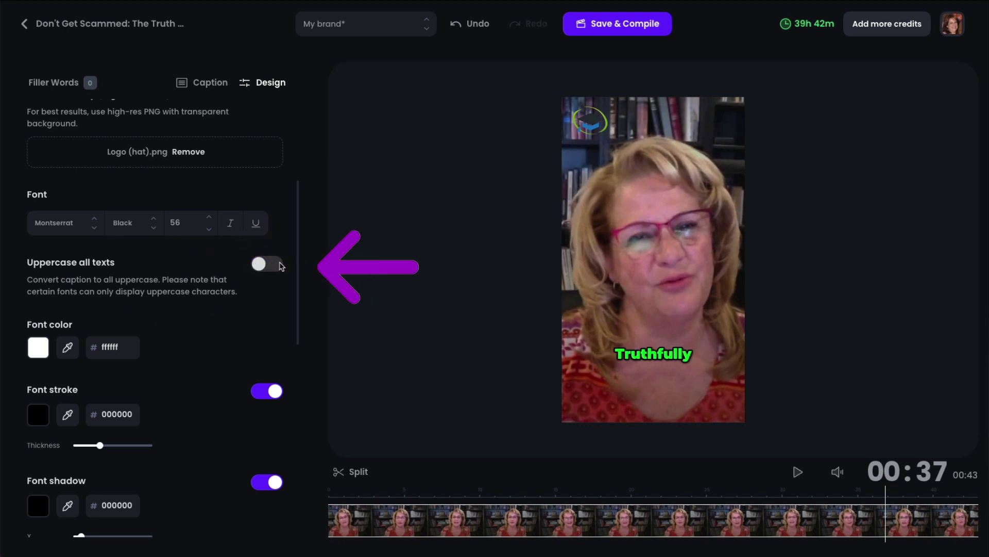
pyautogui.click(258, 261)
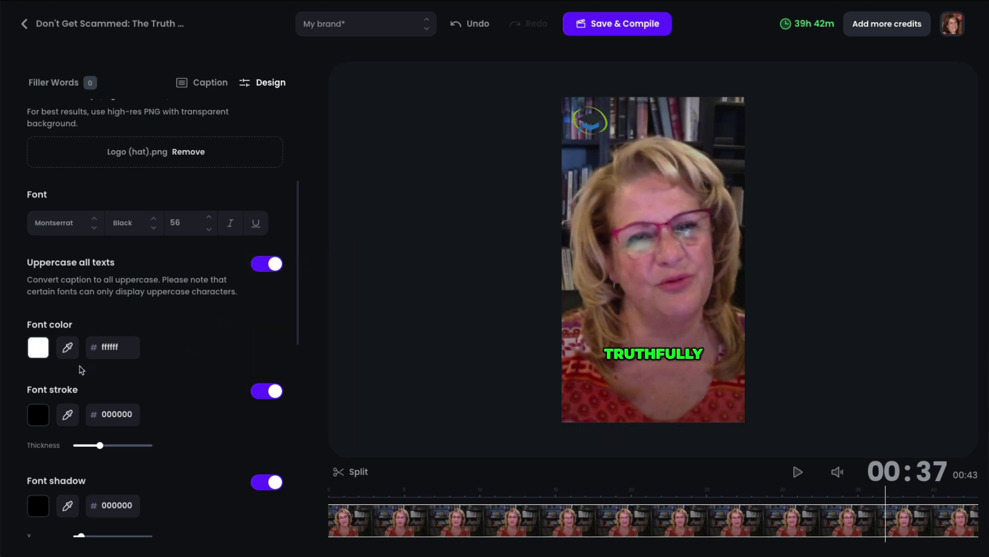
pyautogui.scroll(-1, 176, 360)
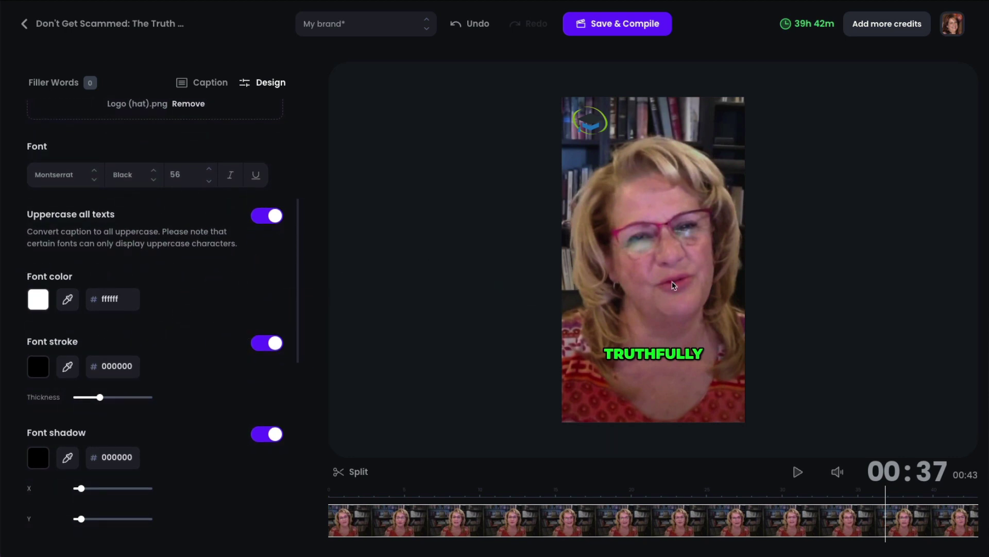
pyautogui.scroll(-1, 190, 395)
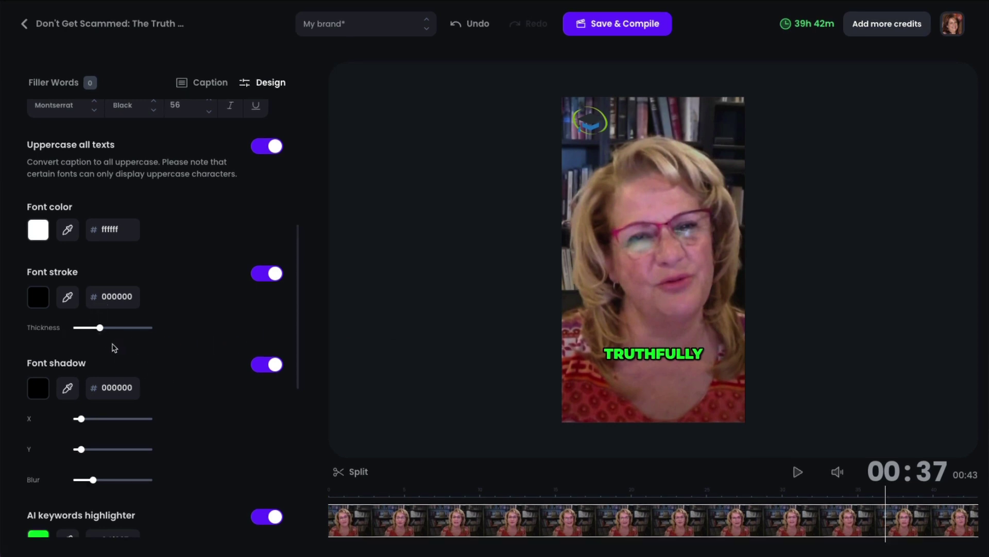
pyautogui.moveTo(100, 329)
pyautogui.mouseDown()
pyautogui.moveTo(129, 333)
pyautogui.moveTo(100, 330)
pyautogui.mouseUp()
pyautogui.scroll(-3, 214, 396)
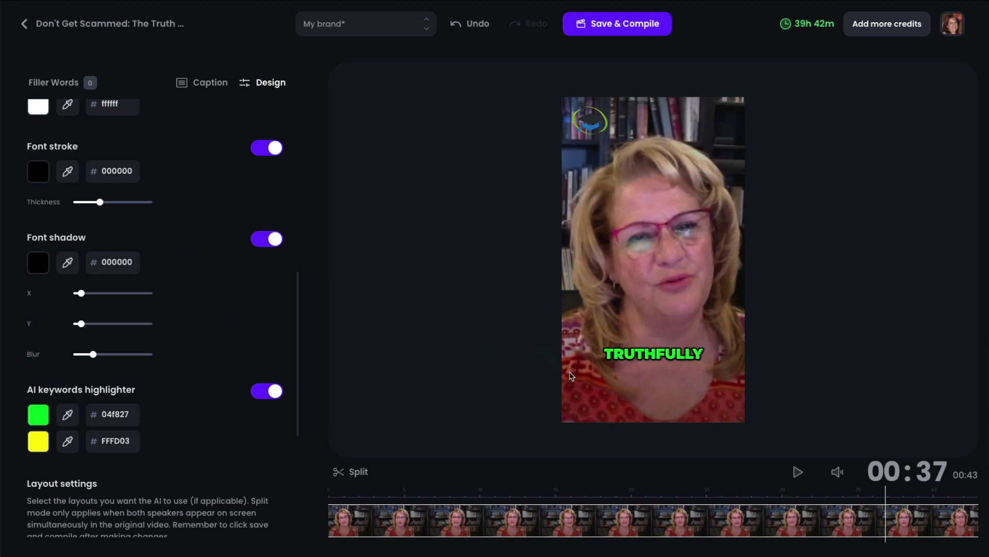
pyautogui.scroll(-2, 191, 366)
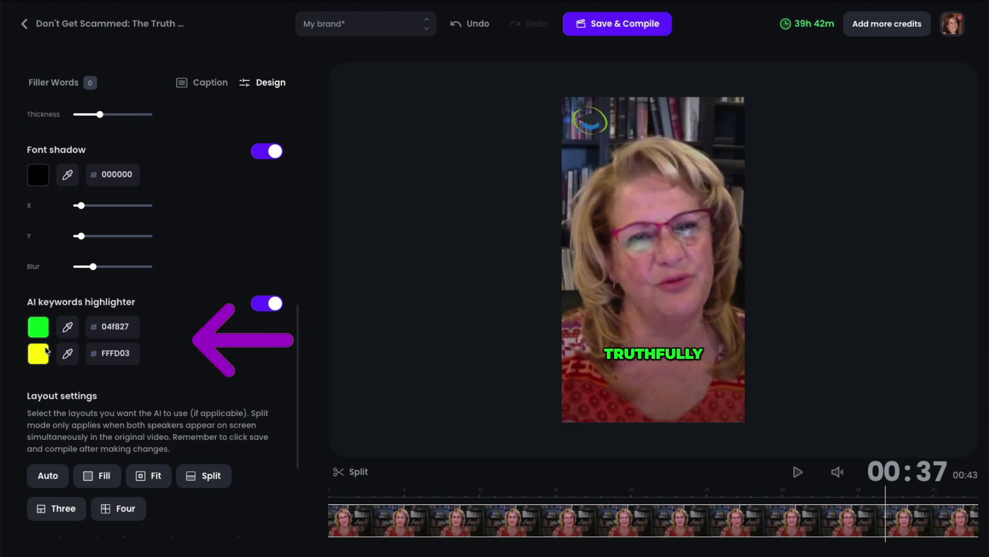
pyautogui.hotkey('ctrl', 'z')
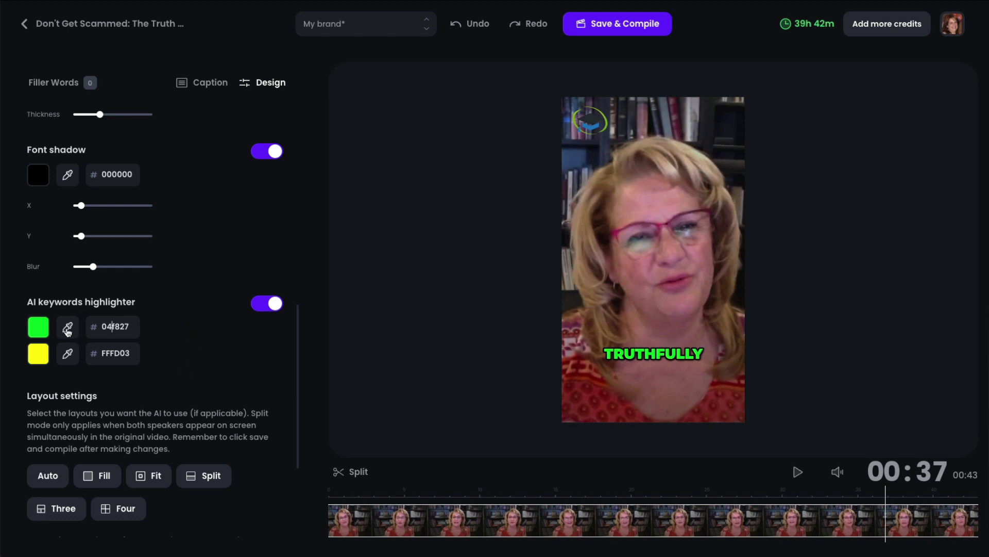
pyautogui.click(67, 332)
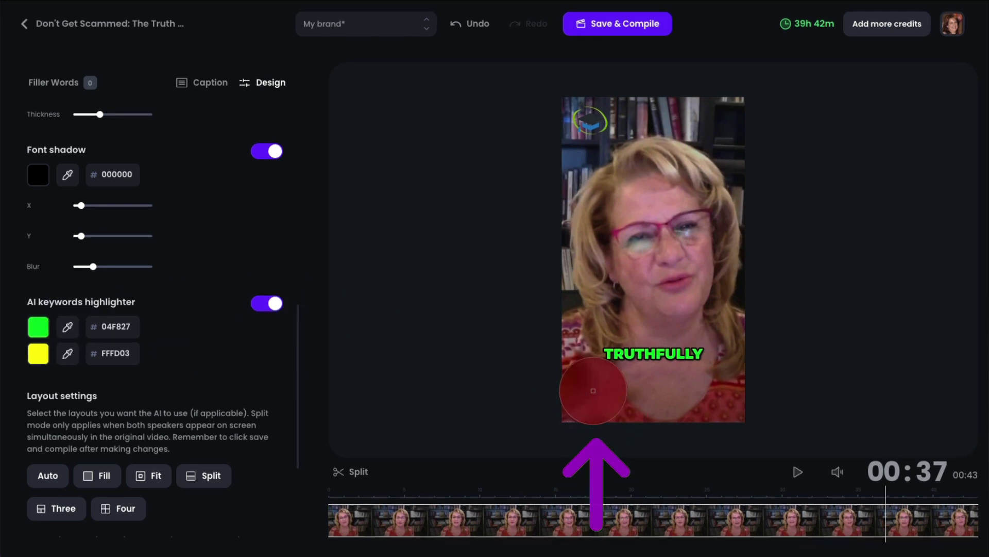
pyautogui.click(593, 391)
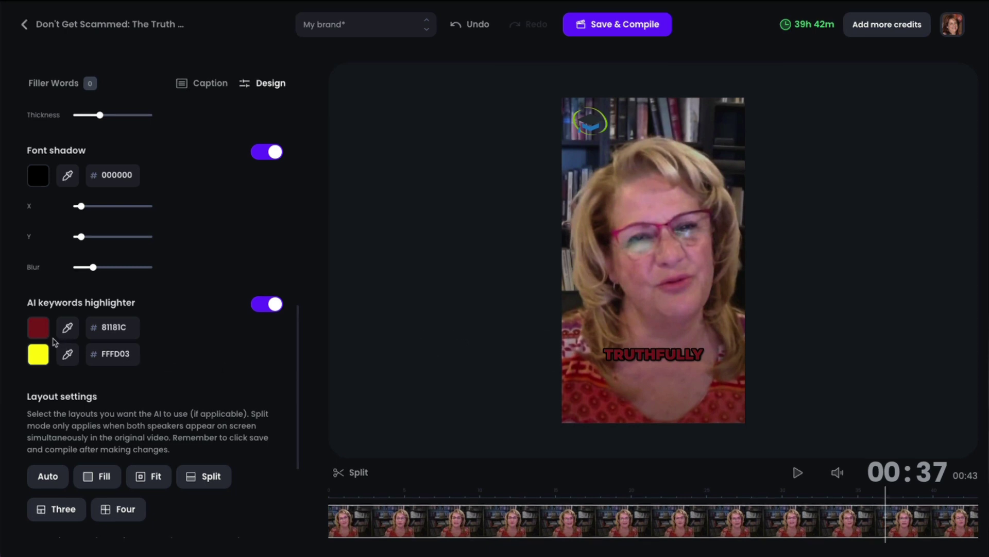
pyautogui.hotkey('ctrl', 'z')
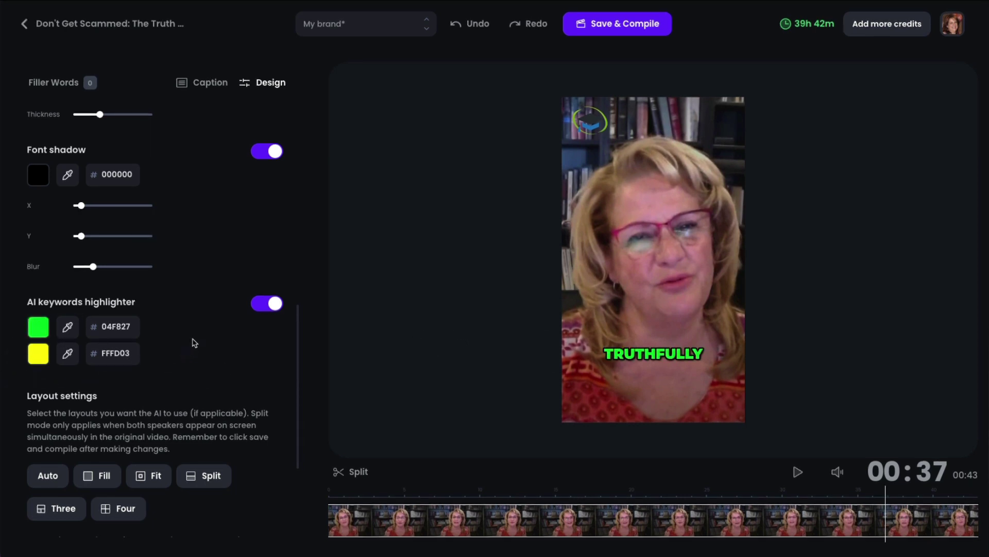
pyautogui.scroll(-3, 189, 349)
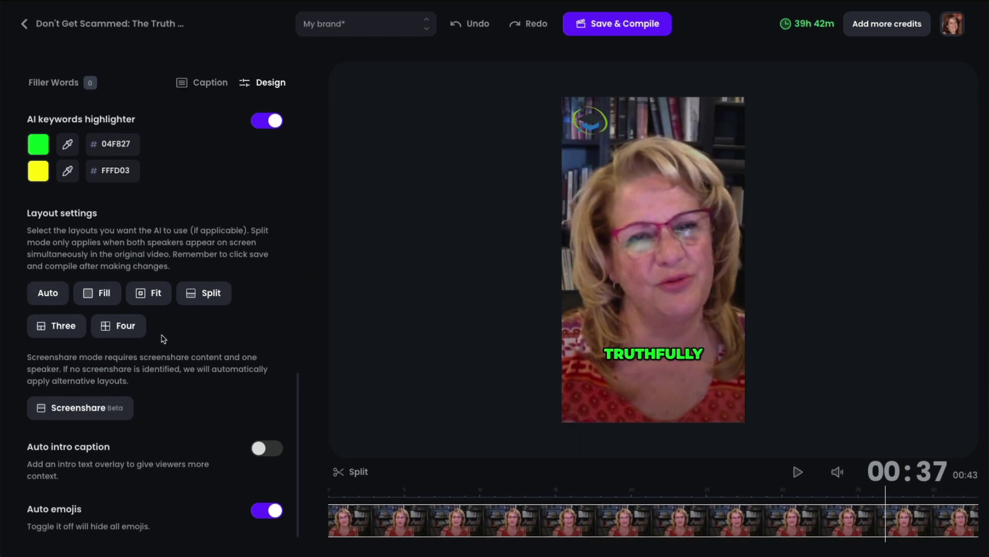
pyautogui.click(35, 296)
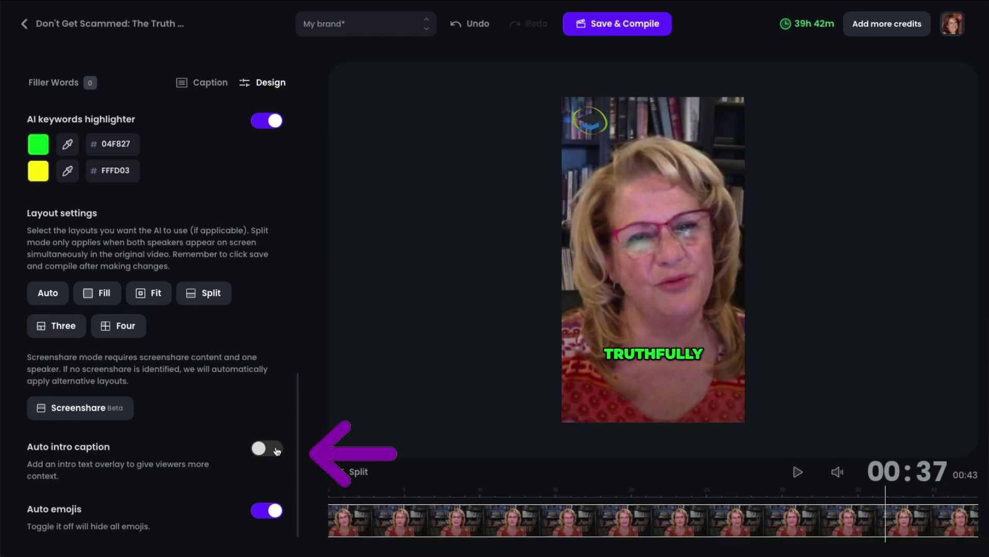
pyautogui.click(278, 450)
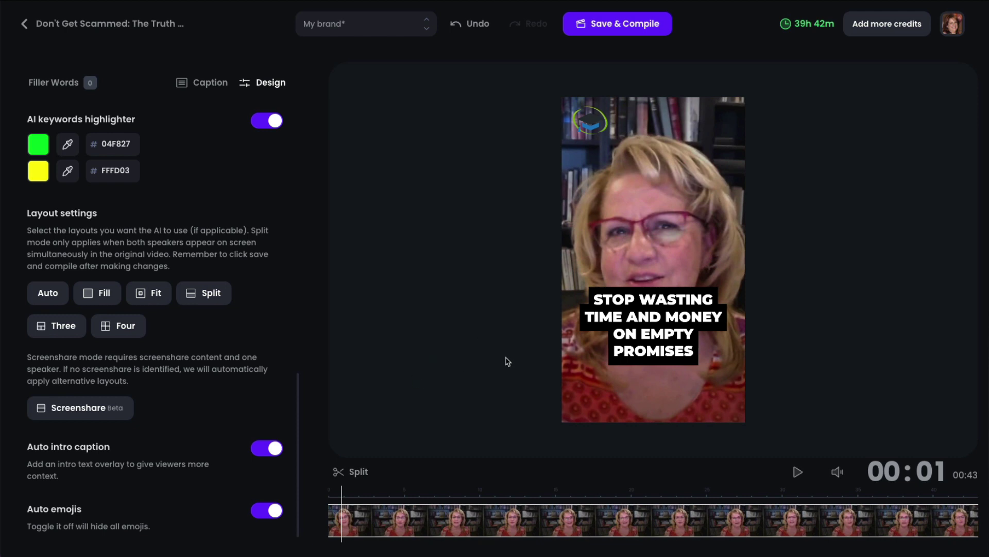
pyautogui.click(258, 448)
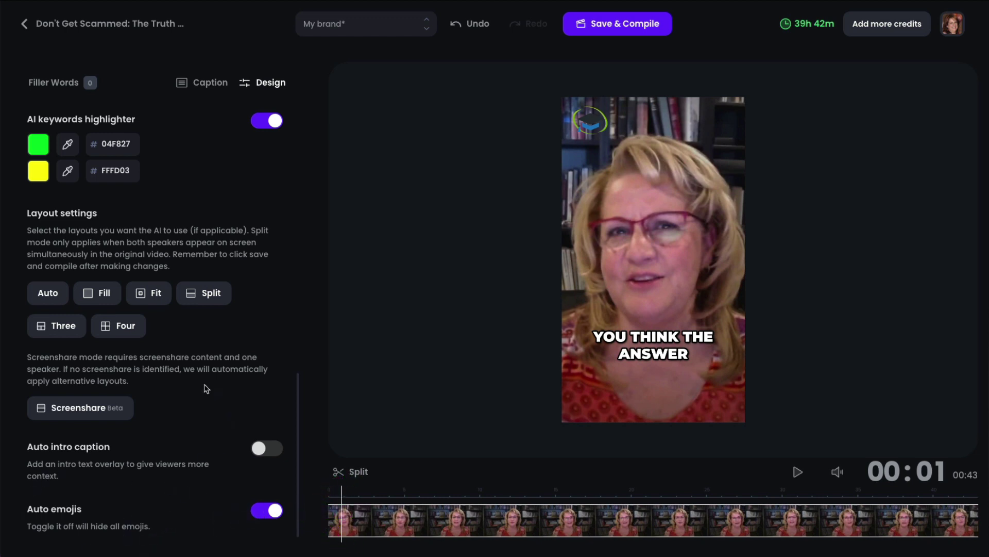
pyautogui.scroll(15, 116, 340)
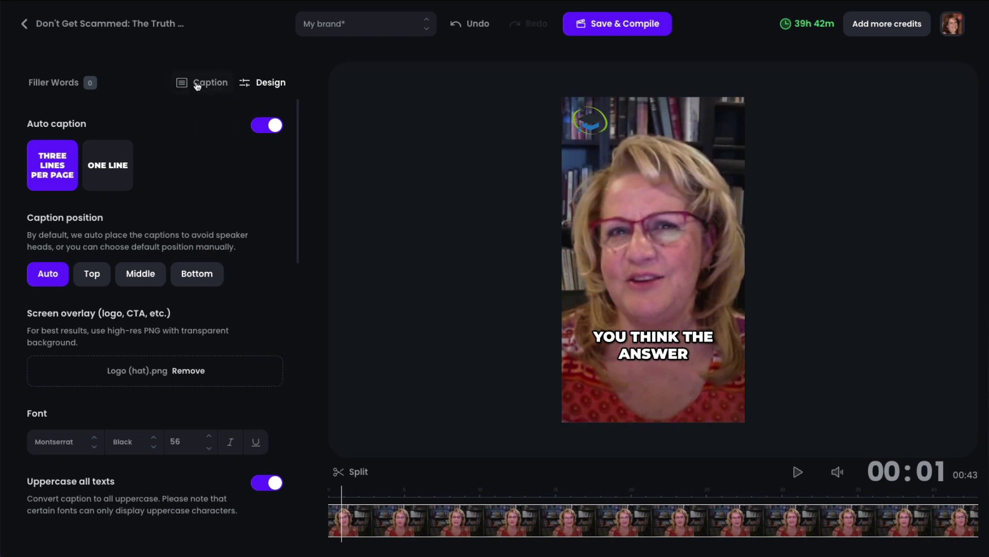
# Attach the 🤑 money-mouth emoji to the transcript word 'money' and drag it below the AND MONEY caption.
pyautogui.click(209, 86)
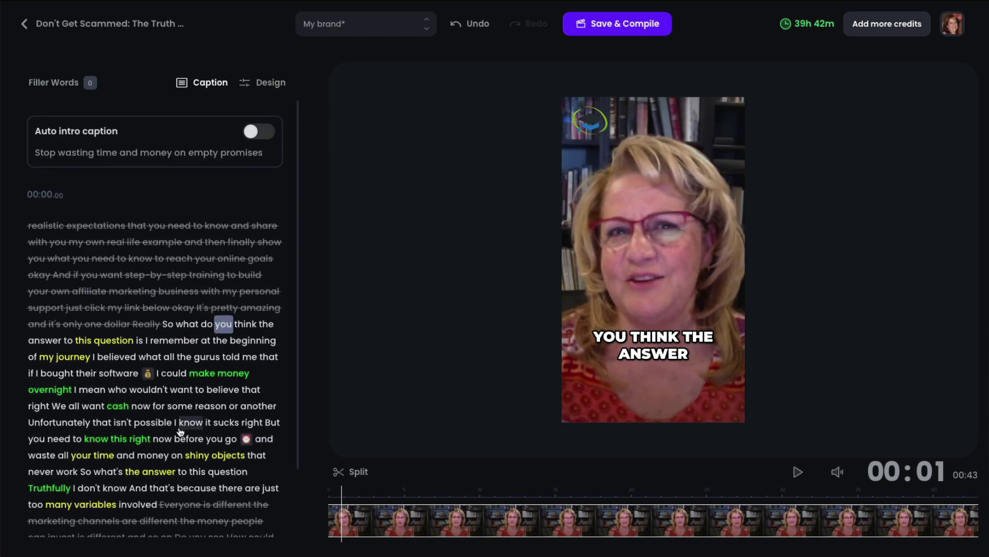
pyautogui.scroll(-2, 183, 293)
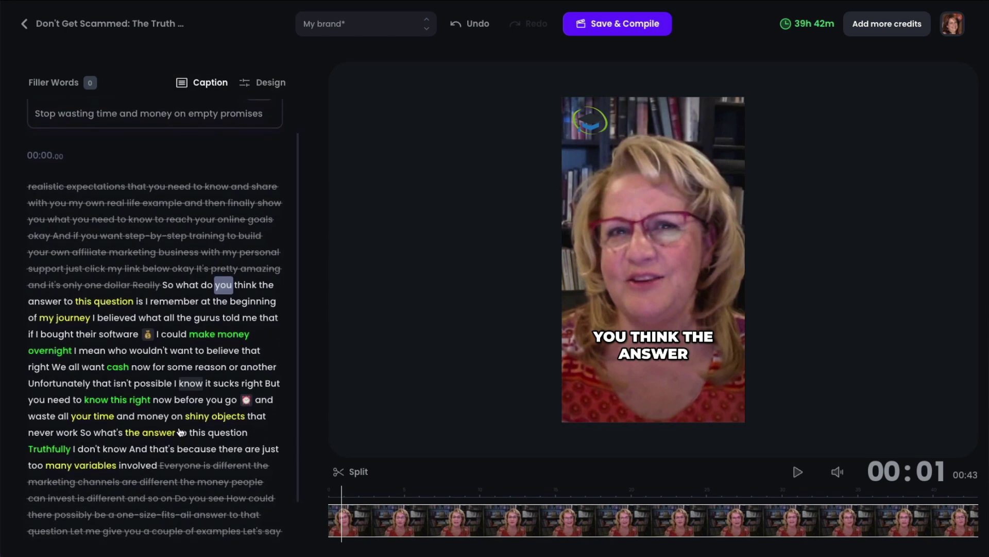
pyautogui.click(150, 415)
pyautogui.click(158, 417)
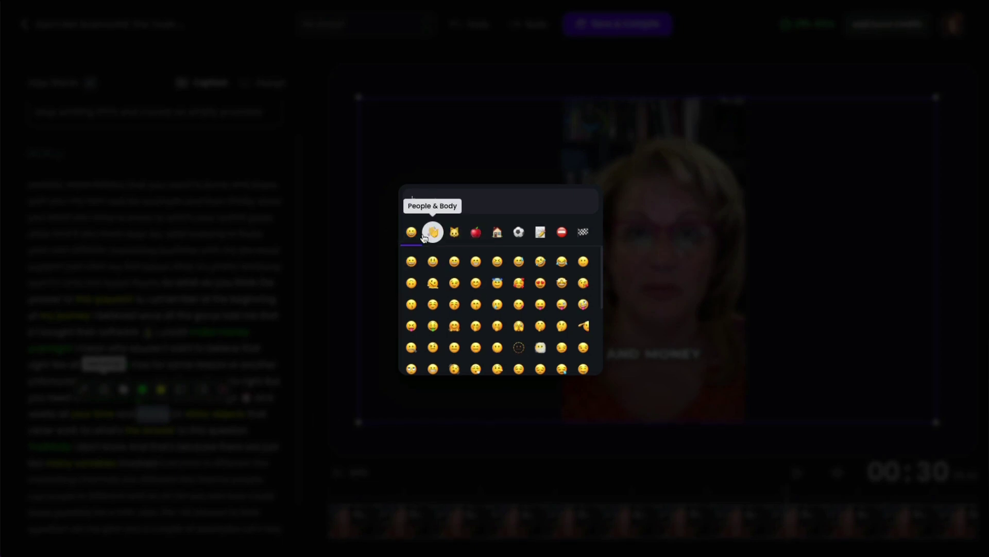
pyautogui.write('money')
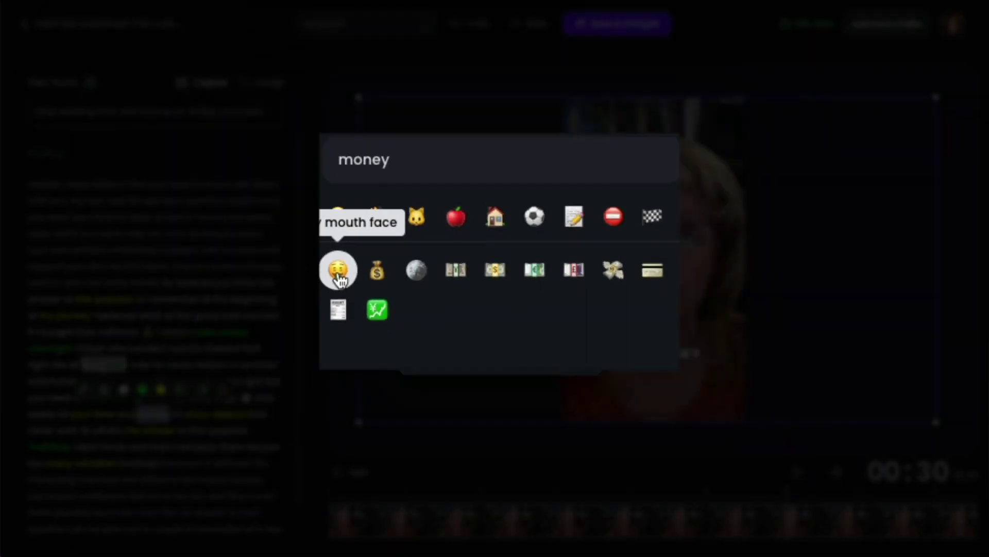
pyautogui.click(136, 312)
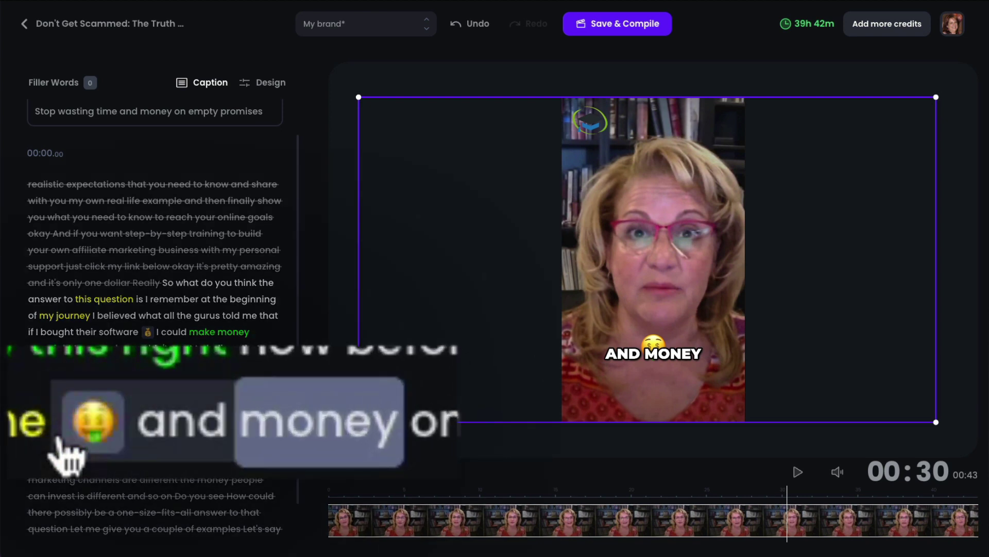
pyautogui.moveTo(654, 343); pyautogui.dragTo(655, 381)
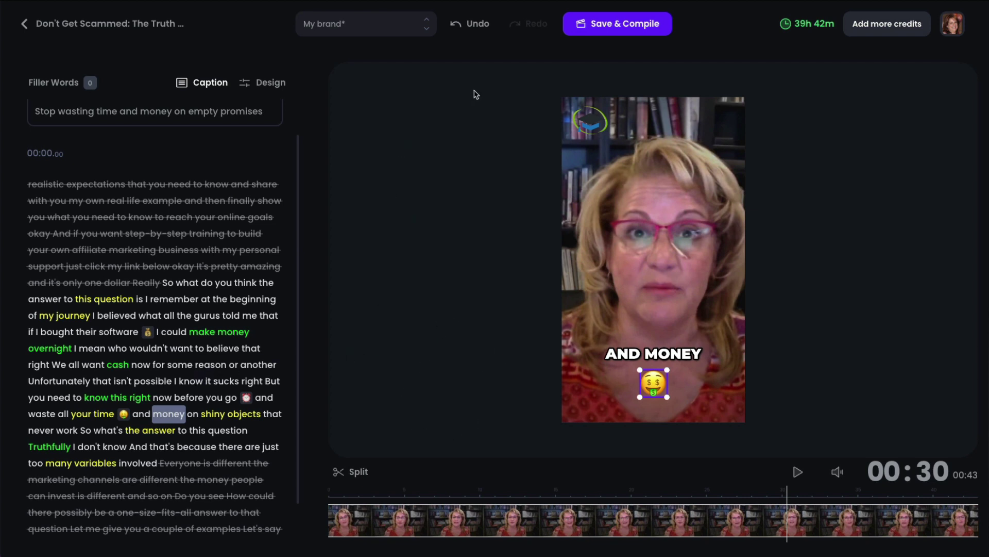
# Save and compile the edited clip, then scroll down the results list of scored clips.
pyautogui.click(620, 31)
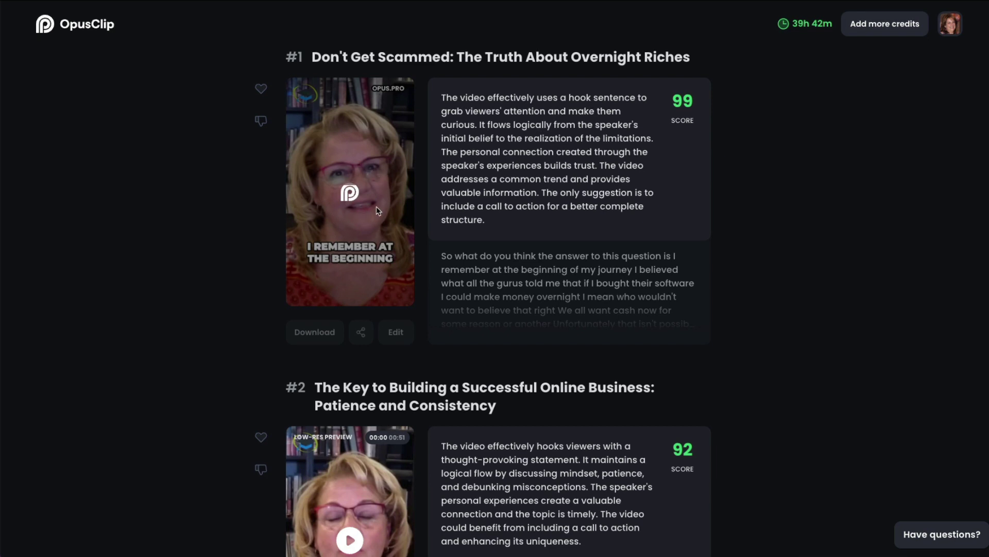
pyautogui.scroll(-3, 764, 389)
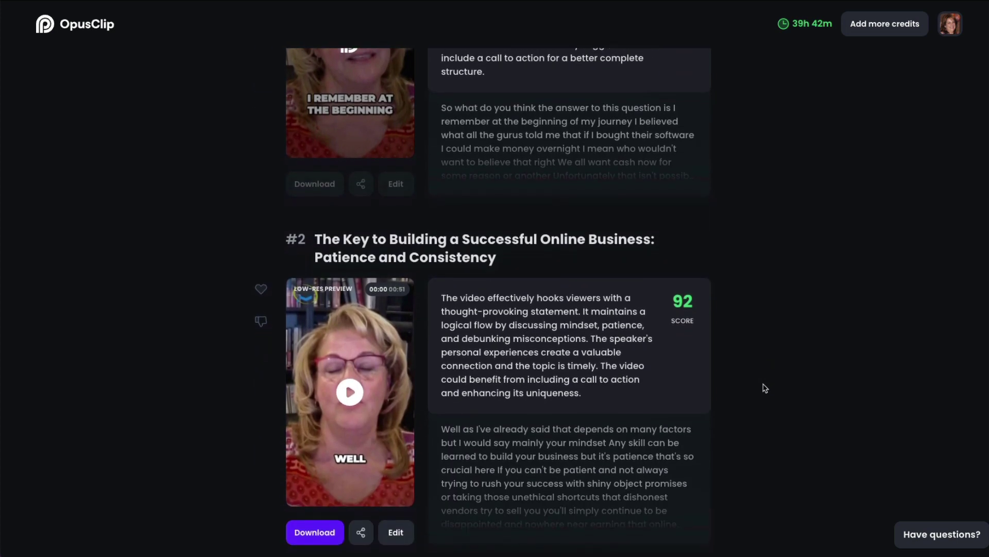
pyautogui.scroll(-4, 765, 388)
pyautogui.scroll(-5, 766, 388)
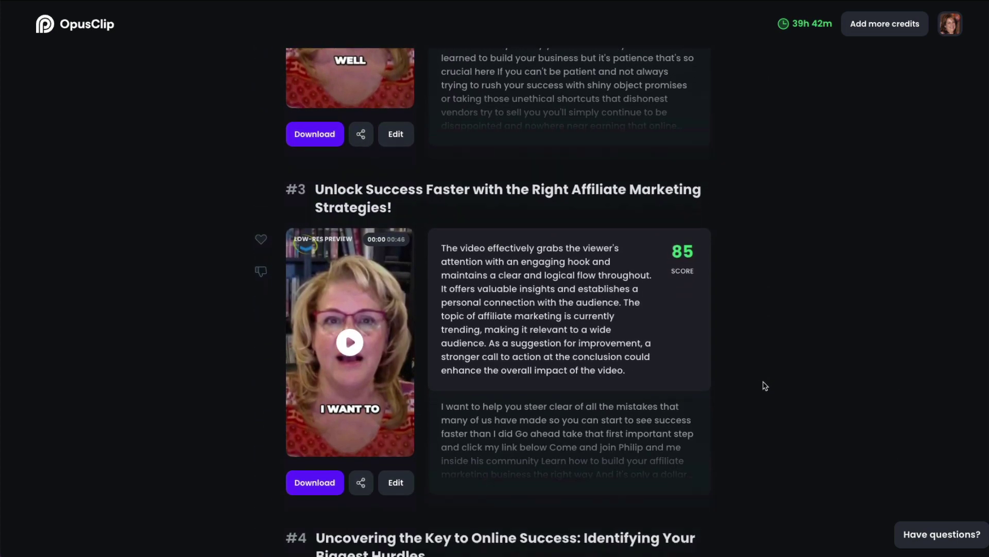
pyautogui.scroll(-2, 766, 387)
pyautogui.scroll(-3, 765, 386)
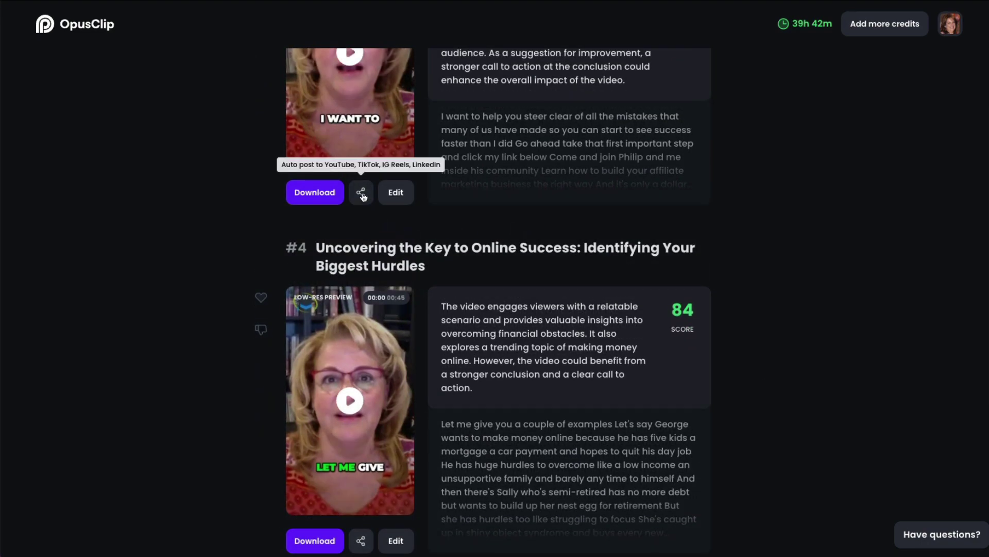
pyautogui.click(361, 192)
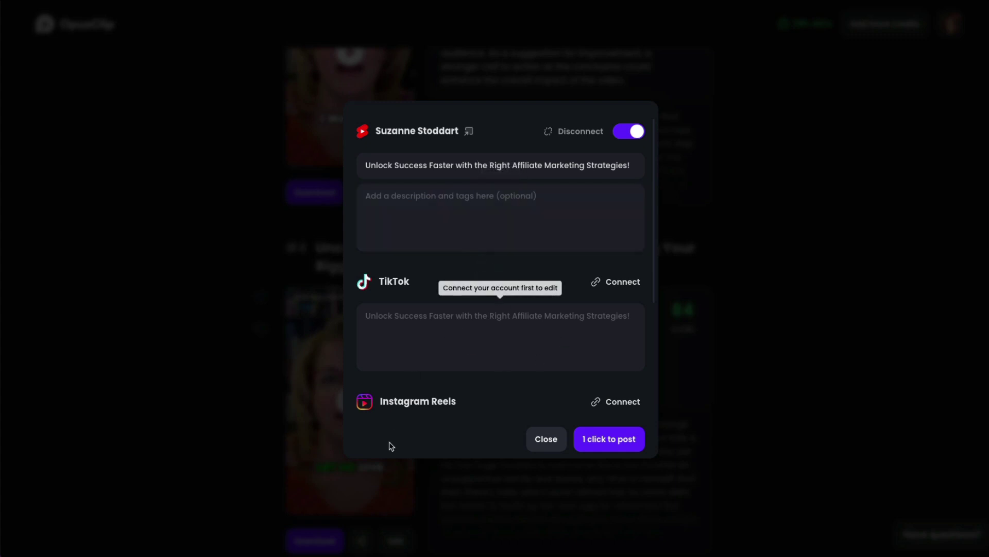
pyautogui.scroll(-4, 475, 408)
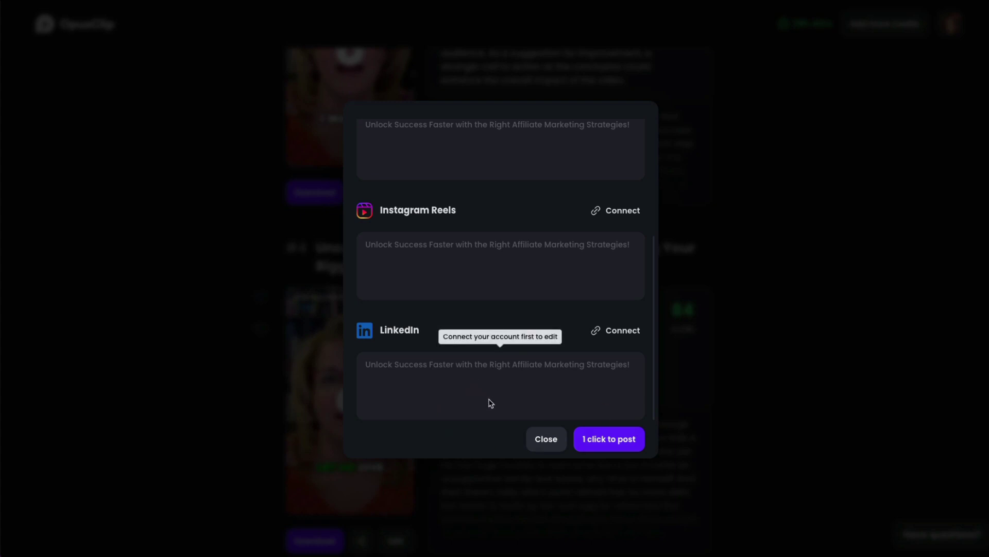
pyautogui.click(756, 343)
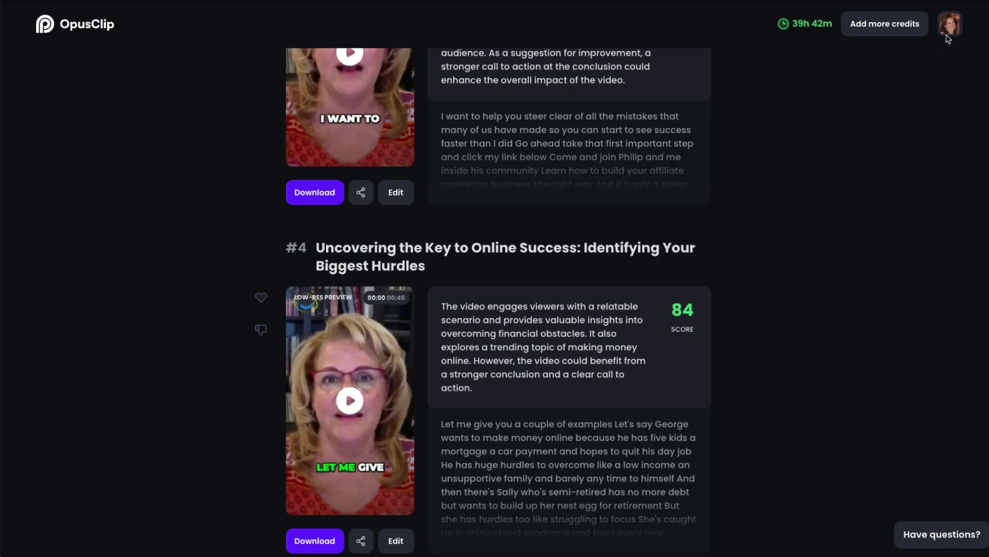
# Go to Brand template from the account menu and try One line captions with Bottom and Middle positions.
pyautogui.click(952, 28)
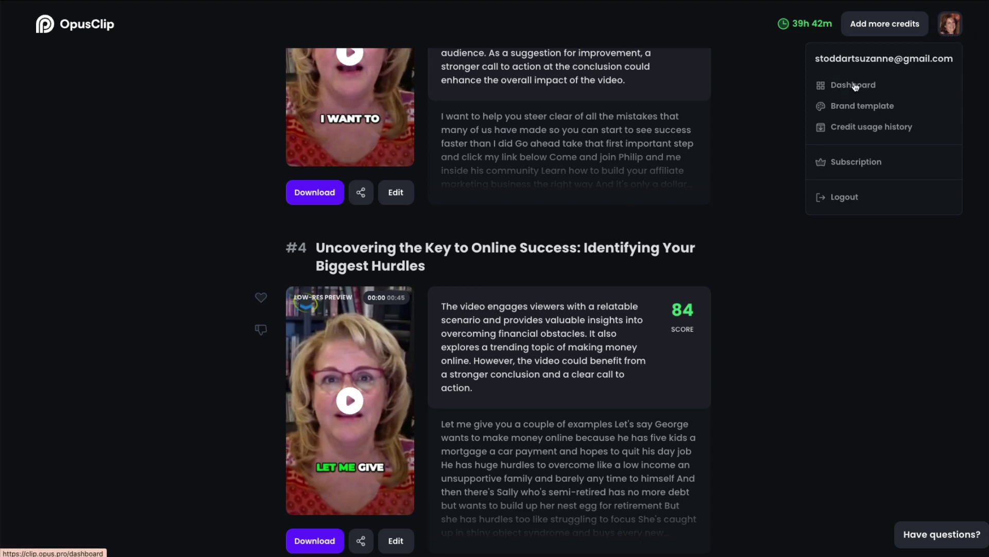
pyautogui.click(863, 110)
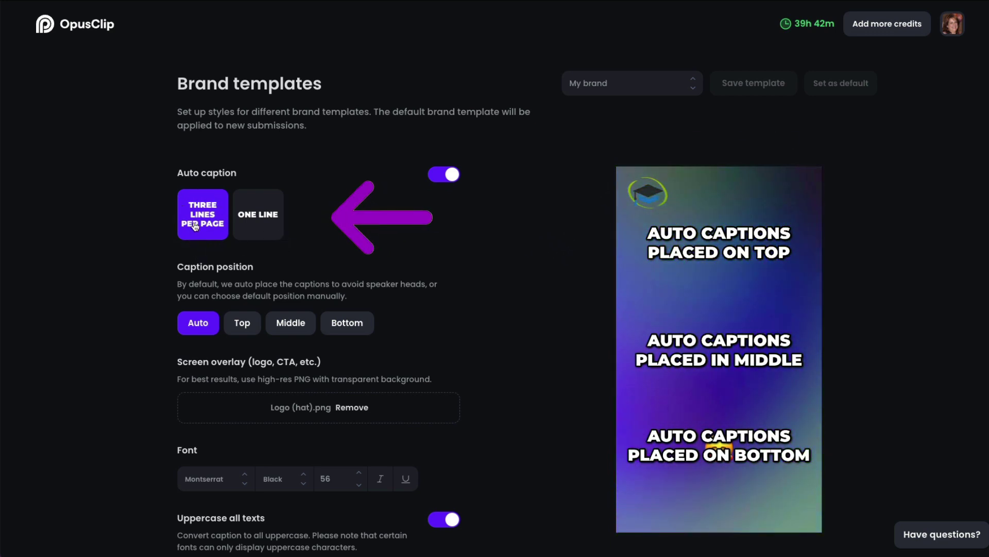
pyautogui.click(255, 218)
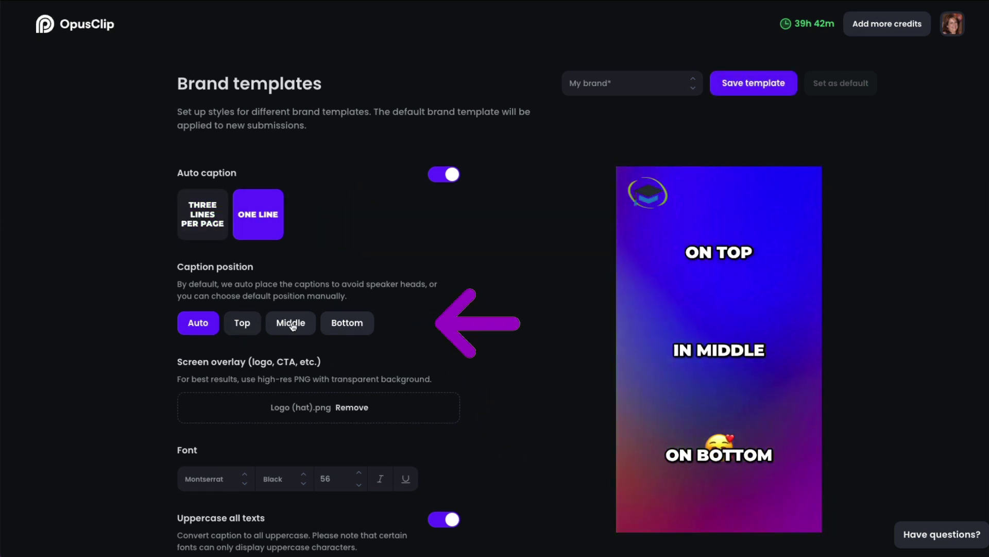
pyautogui.click(355, 331)
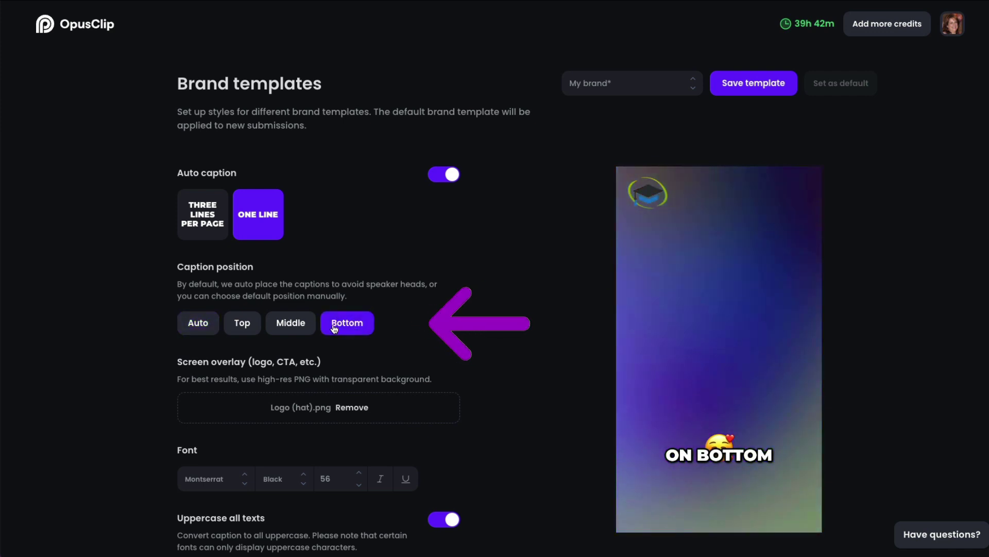
pyautogui.click(274, 327)
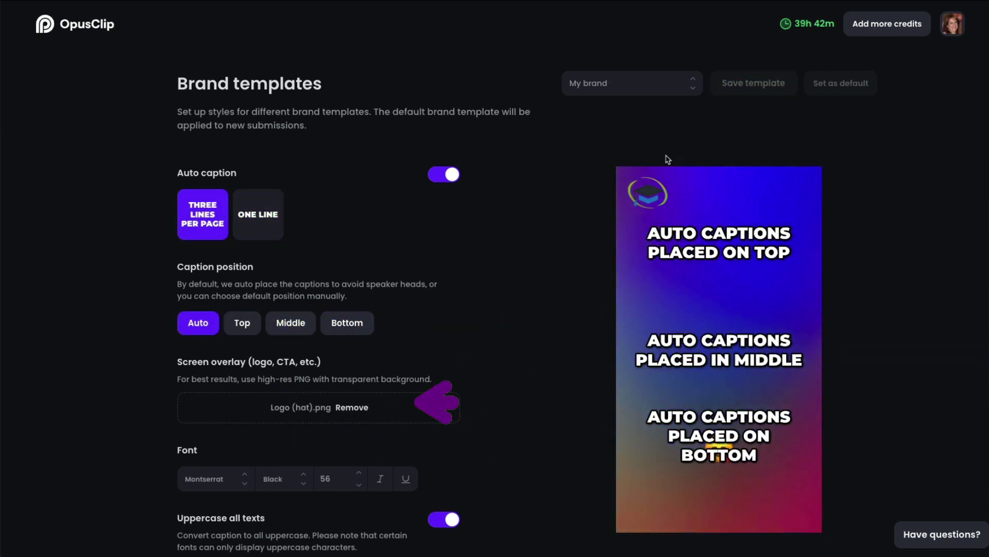
pyautogui.scroll(-2, 470, 427)
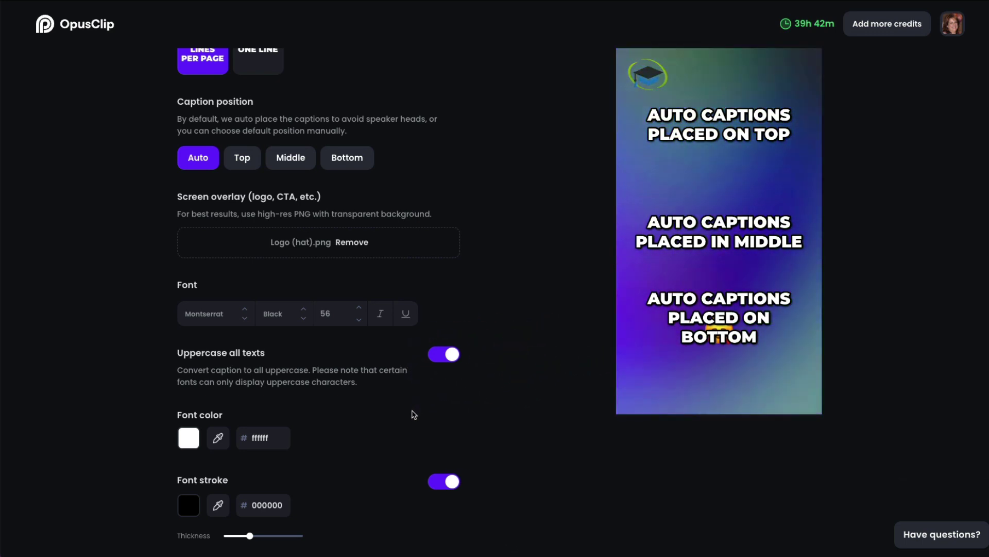
pyautogui.scroll(-1, 411, 414)
pyautogui.scroll(-3, 386, 428)
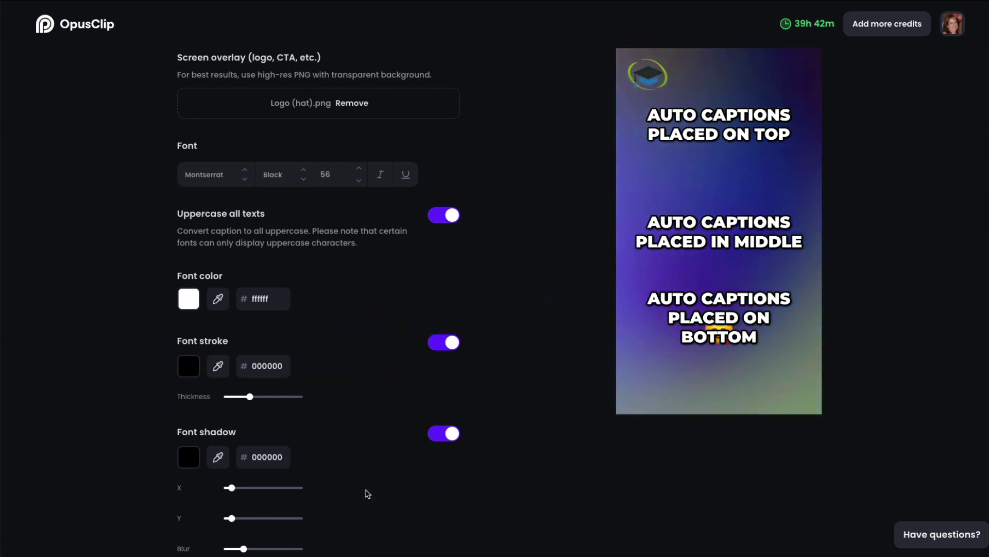
pyautogui.scroll(-4, 366, 493)
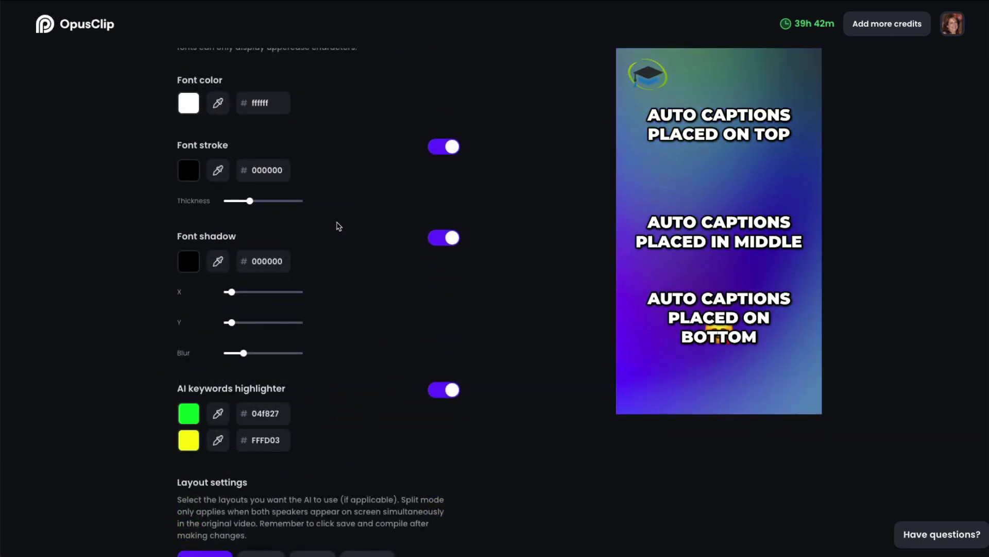
pyautogui.scroll(-6, 364, 364)
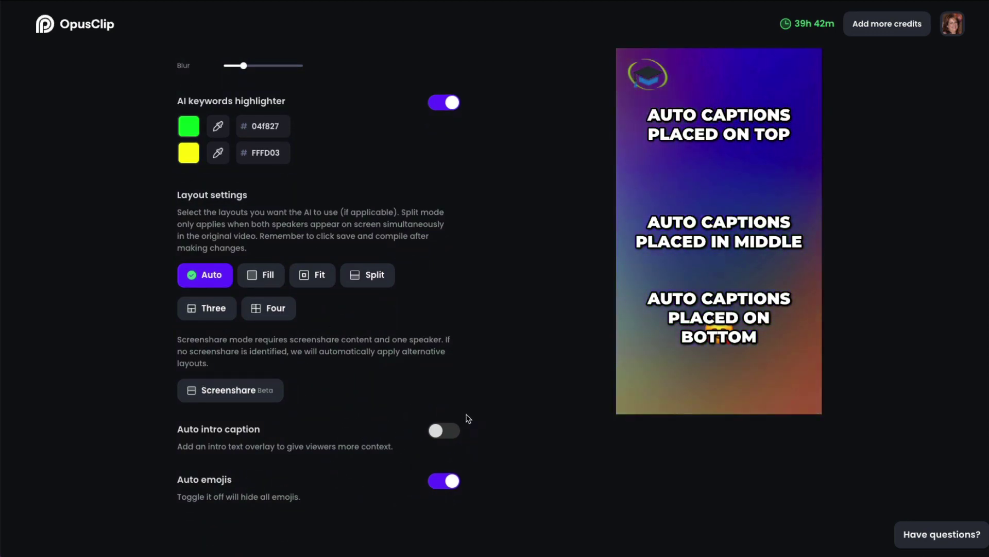
pyautogui.scroll(5, 881, 248)
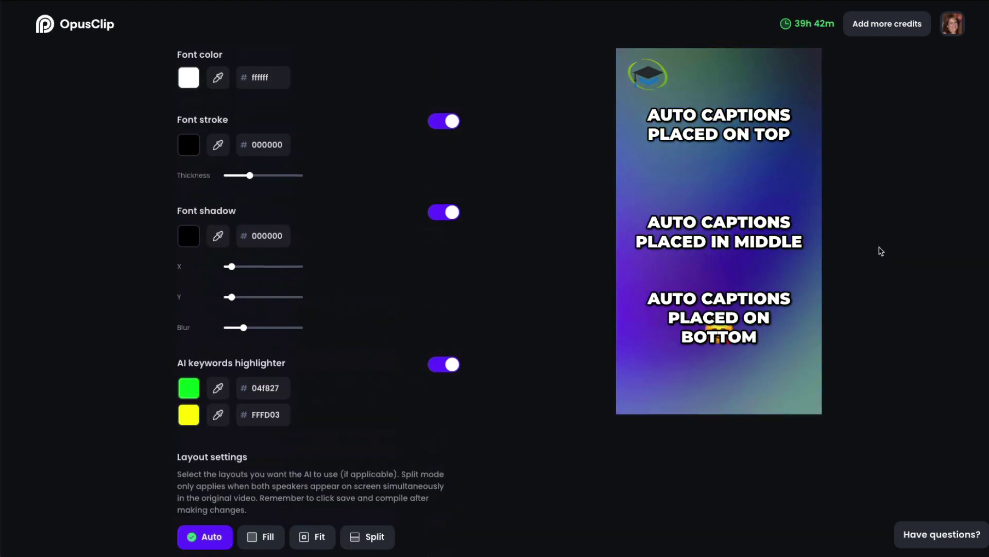
pyautogui.scroll(10, 497, 265)
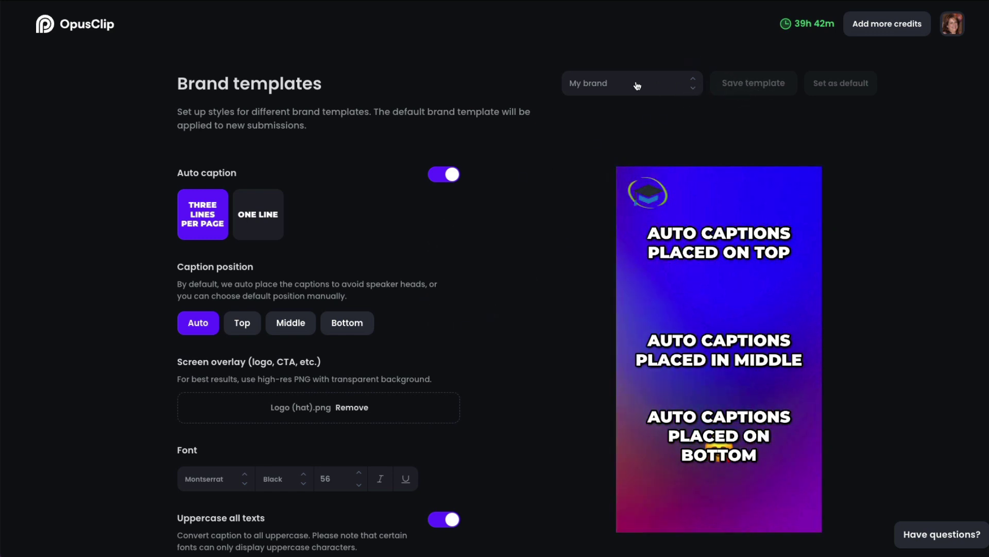
# Switch the captions to one line, save the template, then show the account menu and saved-template list.
pyautogui.click(254, 216)
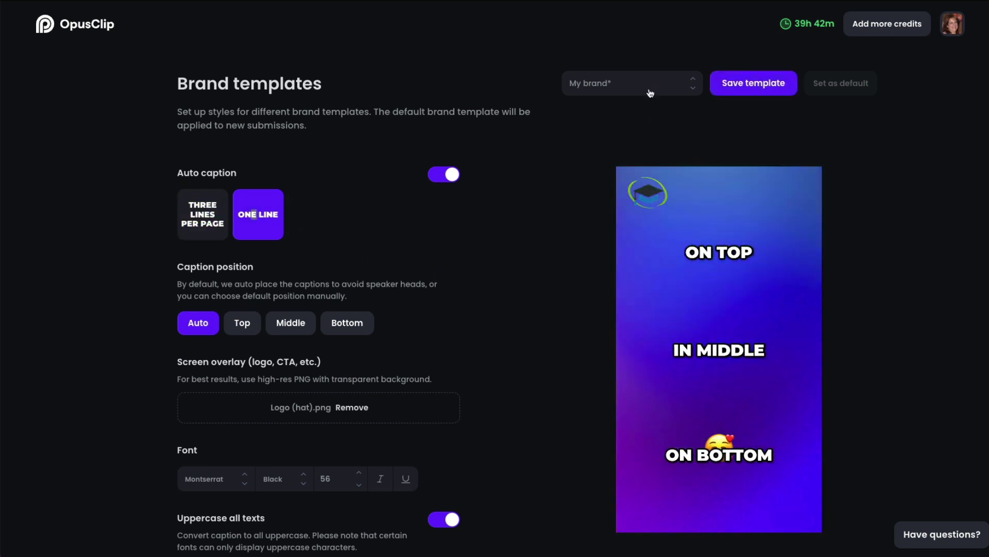
pyautogui.click(752, 89)
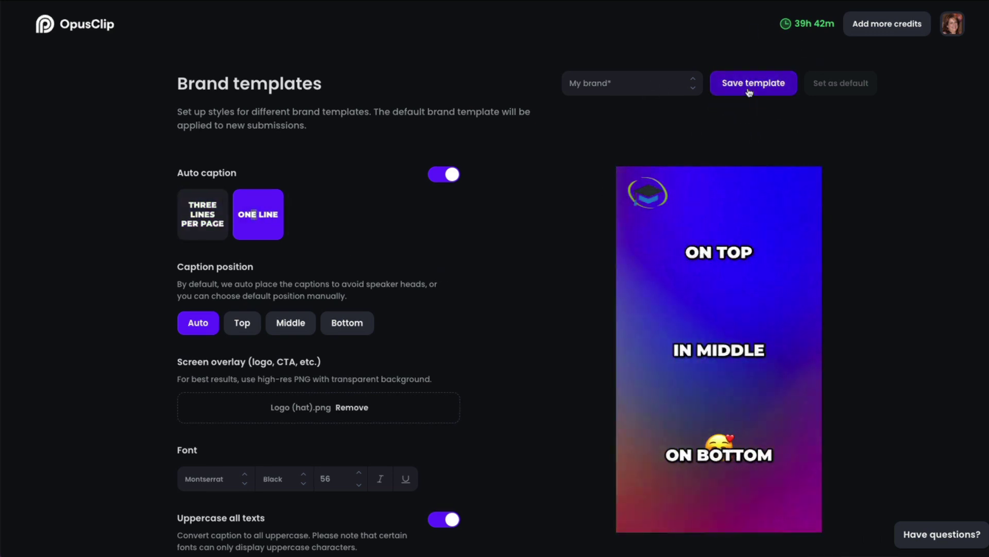
pyautogui.click(955, 28)
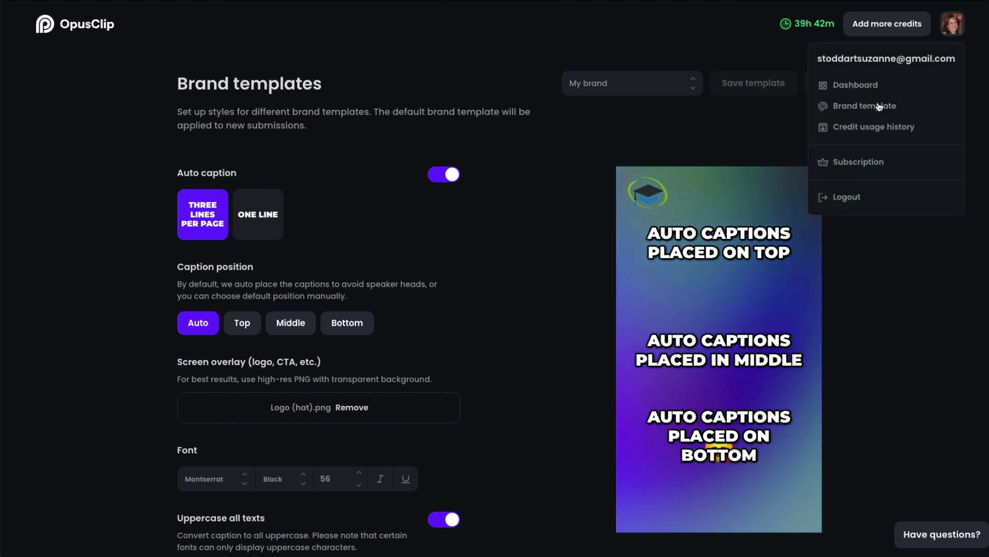
pyautogui.click(632, 83)
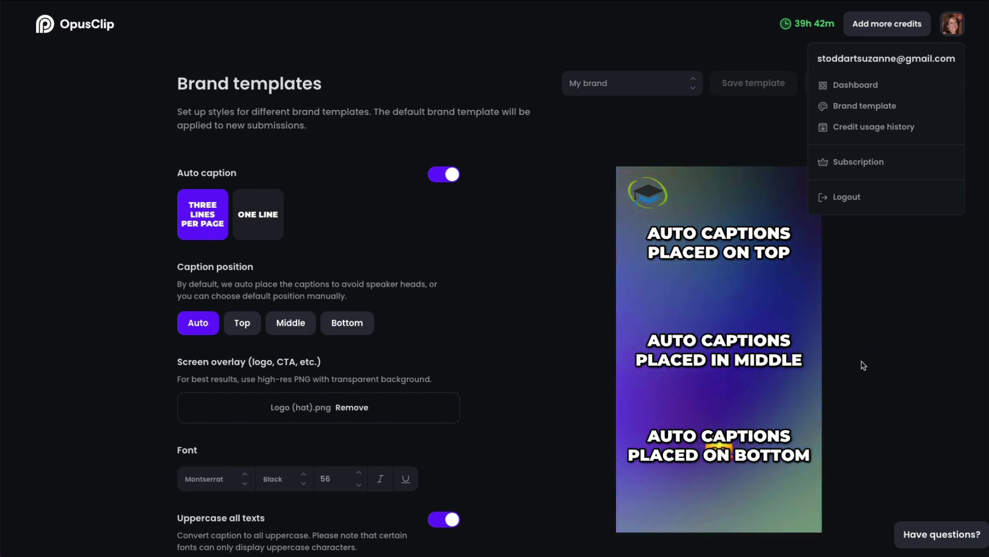
# Bring up the 'Have questions?' help widget and scroll through its help options.
pyautogui.click(935, 536)
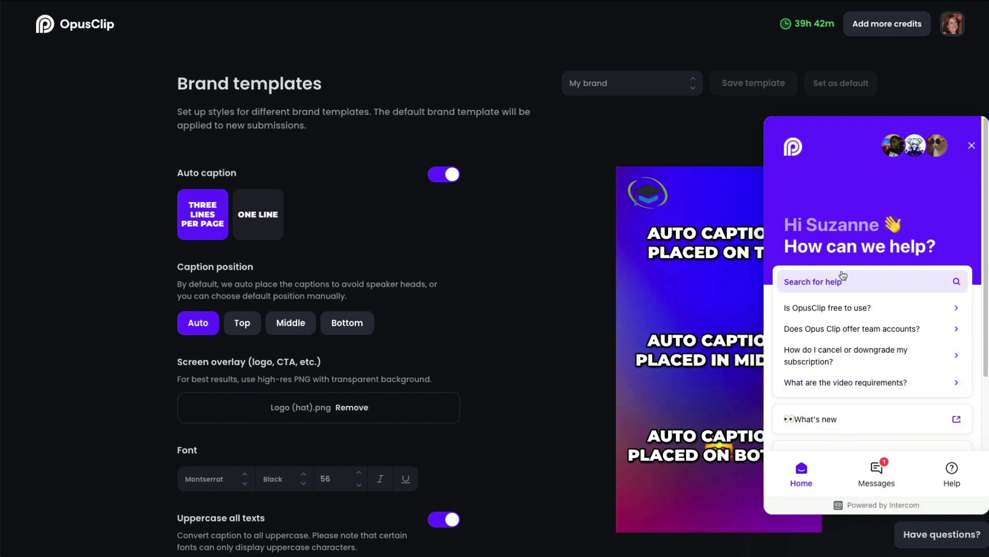
pyautogui.scroll(-2, 856, 319)
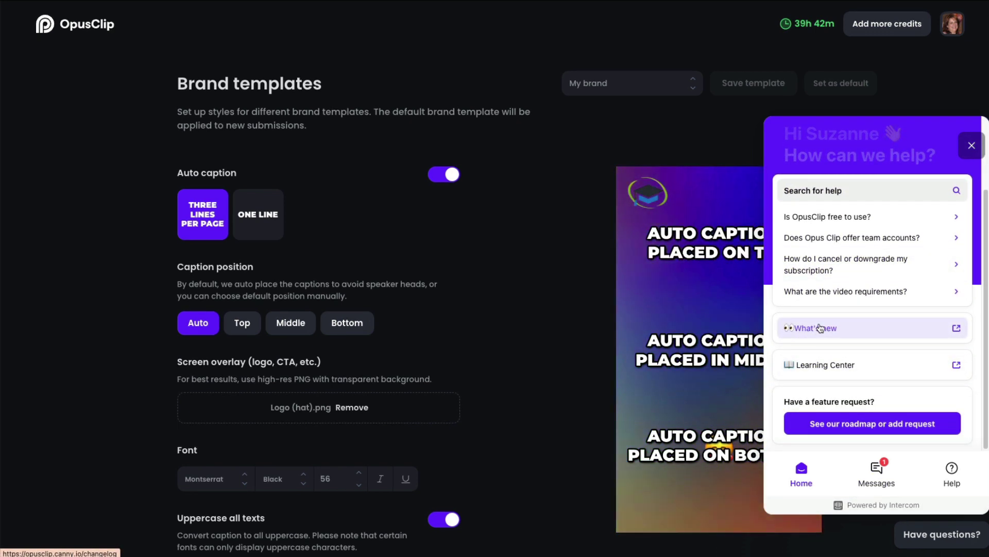
# Browse the What's new Canny changelog from Auto Reframe for Screen-share Videos down, then return to top.
pyautogui.click(946, 333)
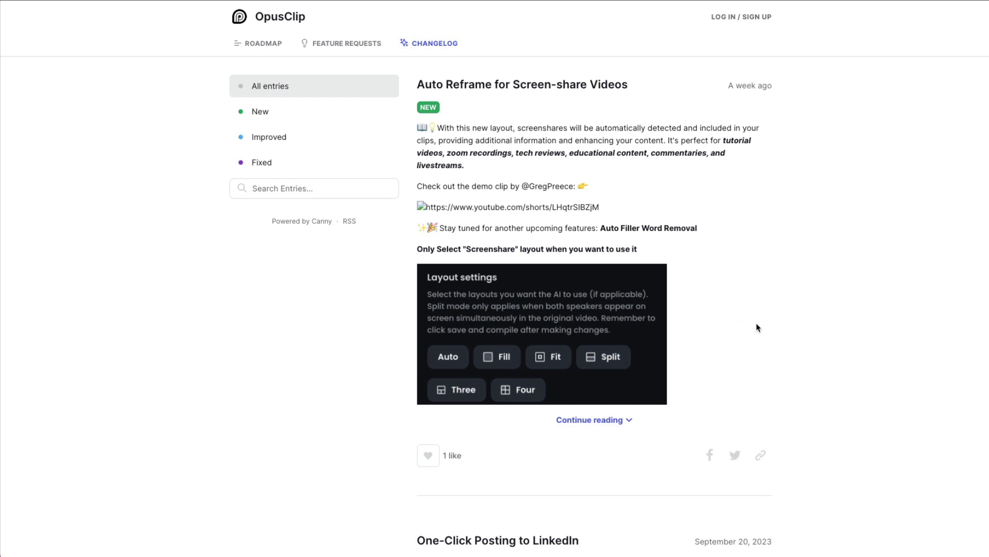
pyautogui.scroll(-12, 756, 328)
pyautogui.scroll(-7, 833, 402)
pyautogui.scroll(-12, 827, 400)
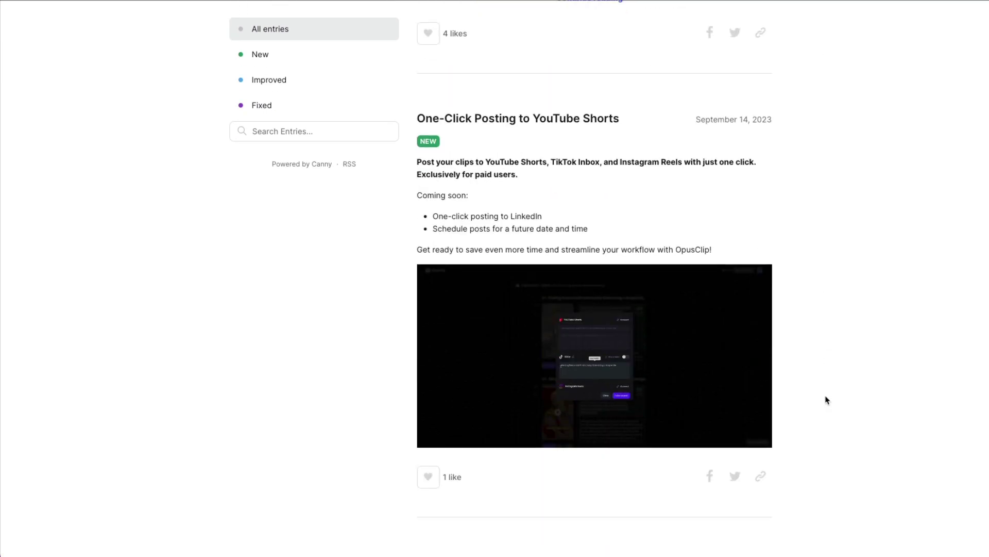
pyautogui.scroll(-9, 823, 399)
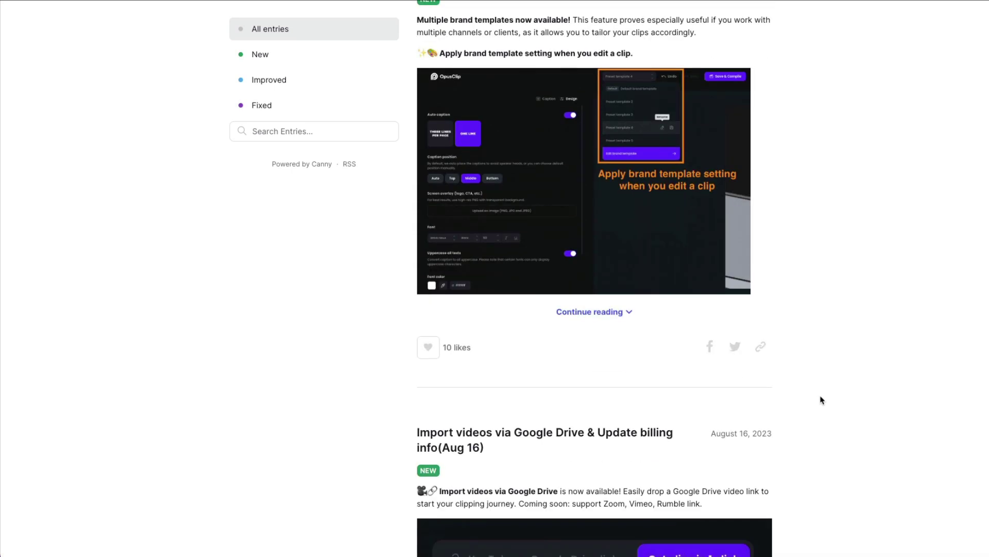
pyautogui.scroll(-6, 821, 400)
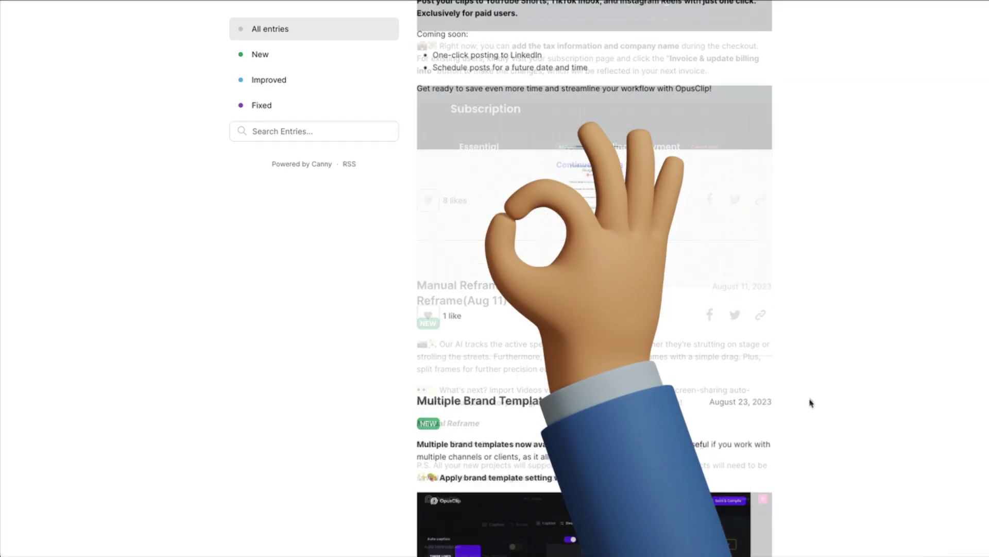
pyautogui.scroll(15, 811, 403)
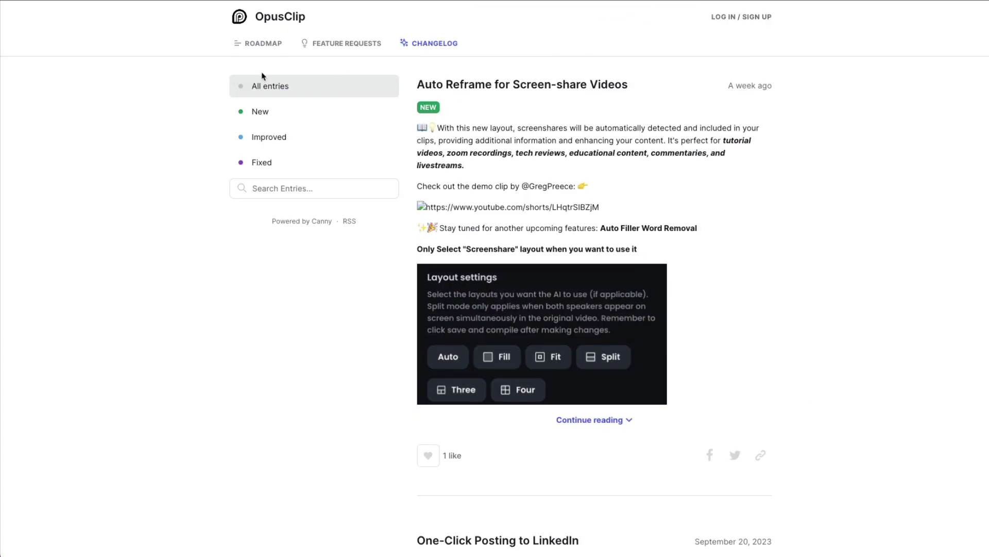
# Check the Feature Requests board, then scroll the help widget's article collections like Get Started.
pyautogui.click(337, 44)
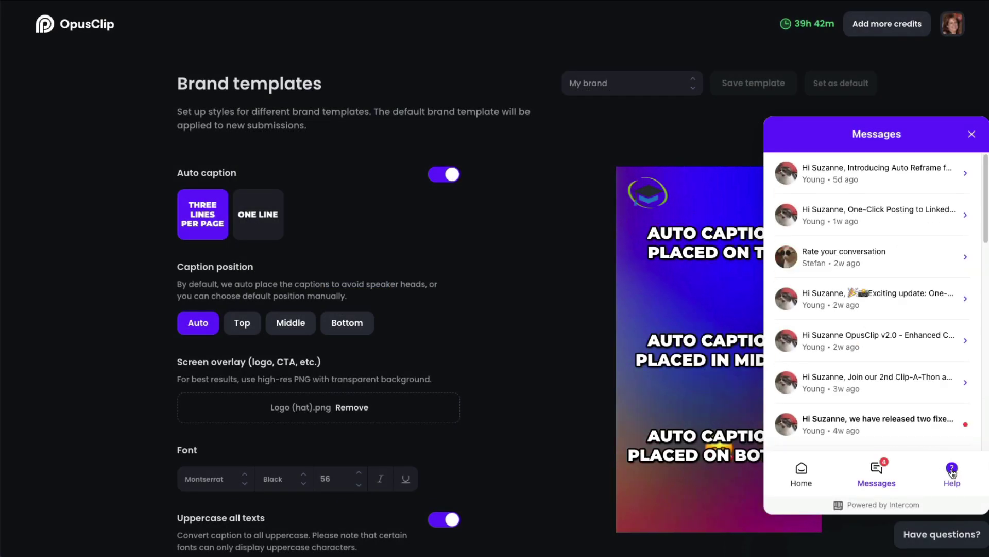
pyautogui.click(952, 471)
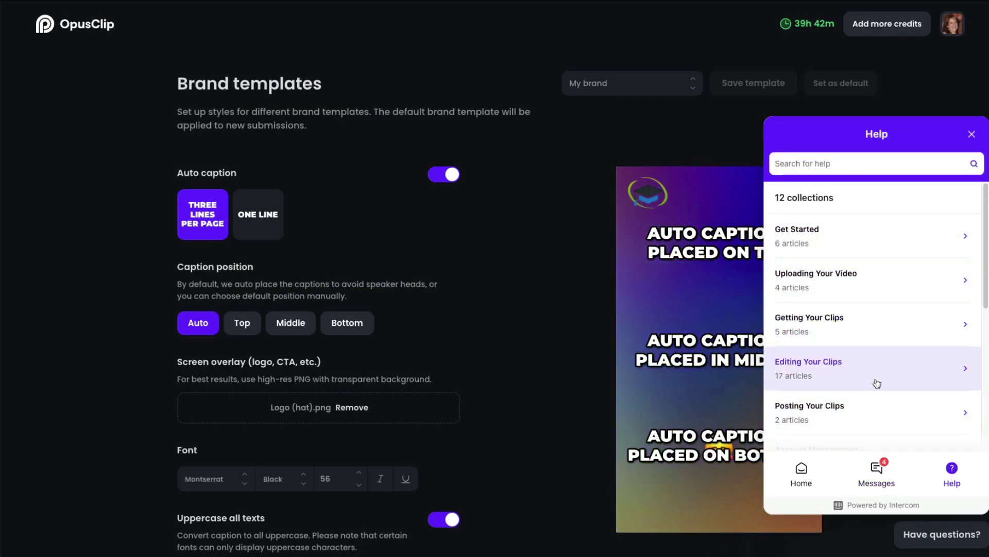
pyautogui.scroll(-2, 877, 382)
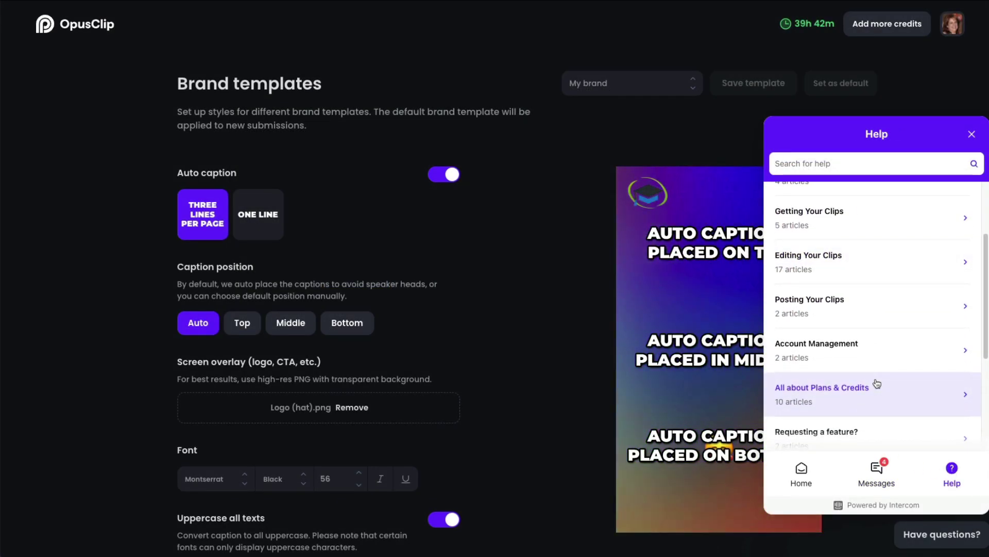
pyautogui.scroll(-2, 876, 382)
pyautogui.scroll(-2, 877, 383)
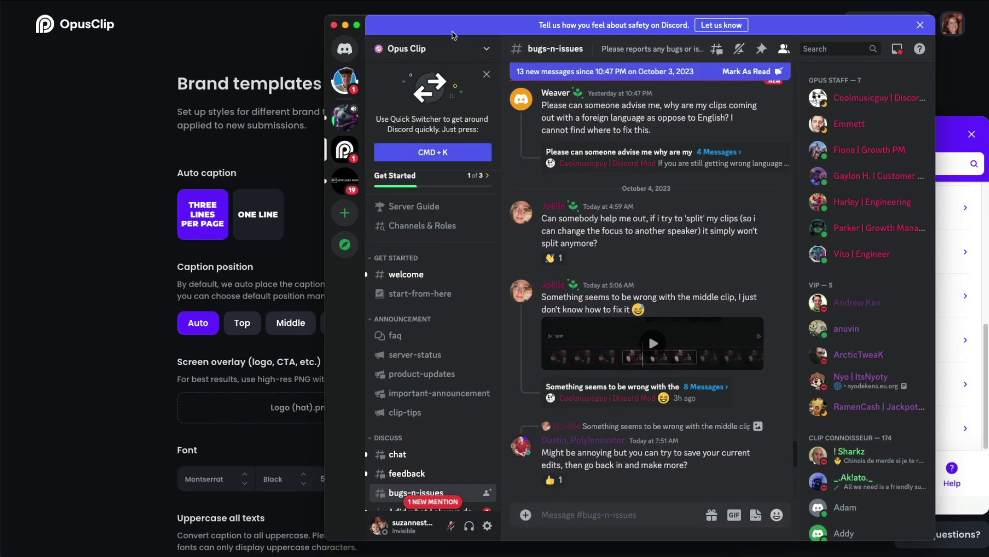
# Scroll through the Opus Clip Discord server's #bugs-n-issues channel before closing Discord.
pyautogui.scroll(-3, 435, 354)
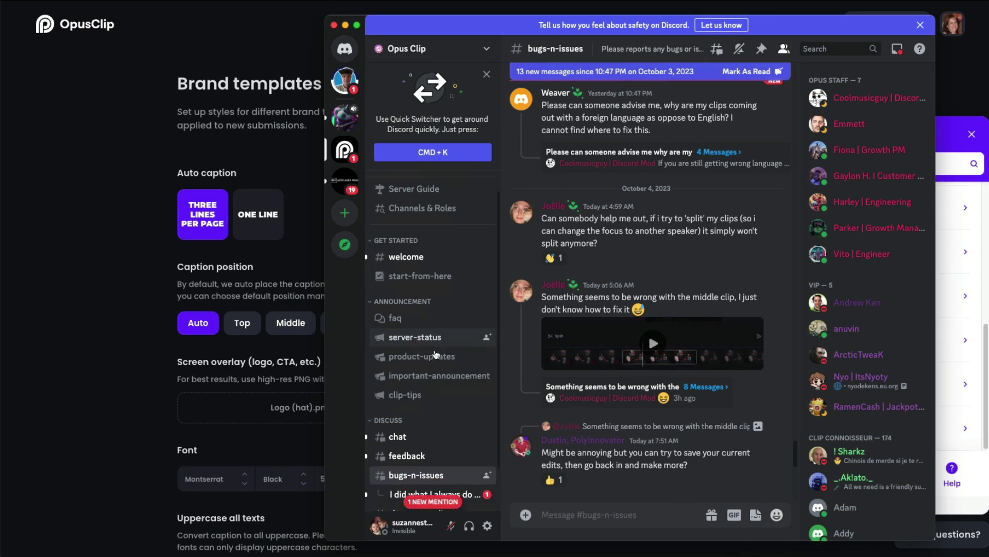
pyautogui.moveTo(426, 387)
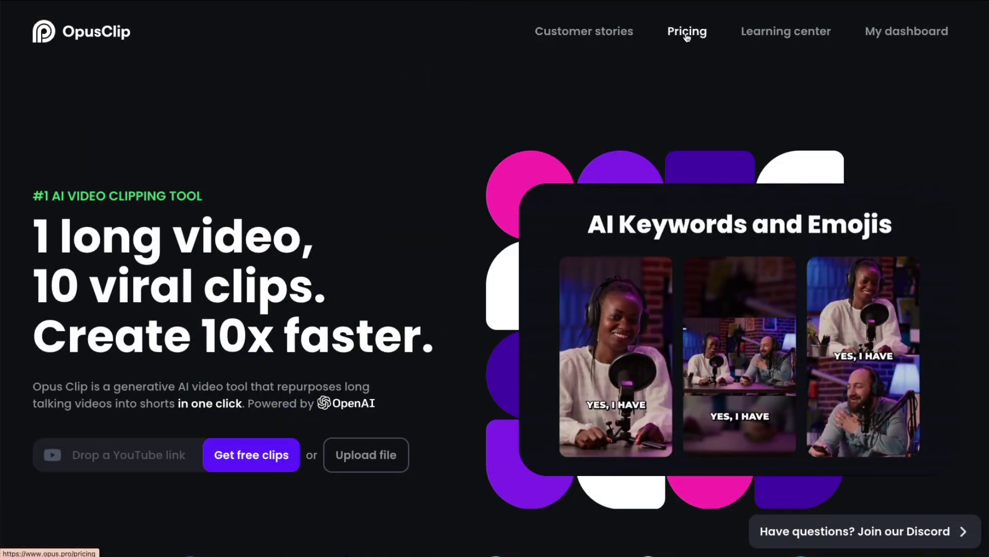
# Go to Pricing and review the Essential plan's $19 monthly and $114 yearly options.
pyautogui.click(686, 32)
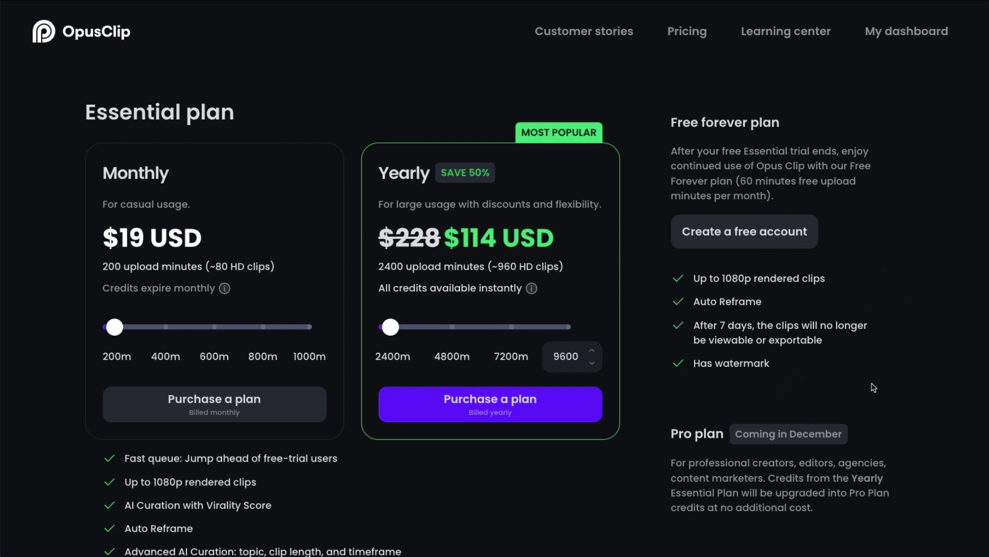
pyautogui.scroll(-1, 896, 370)
pyautogui.scroll(-1, 898, 372)
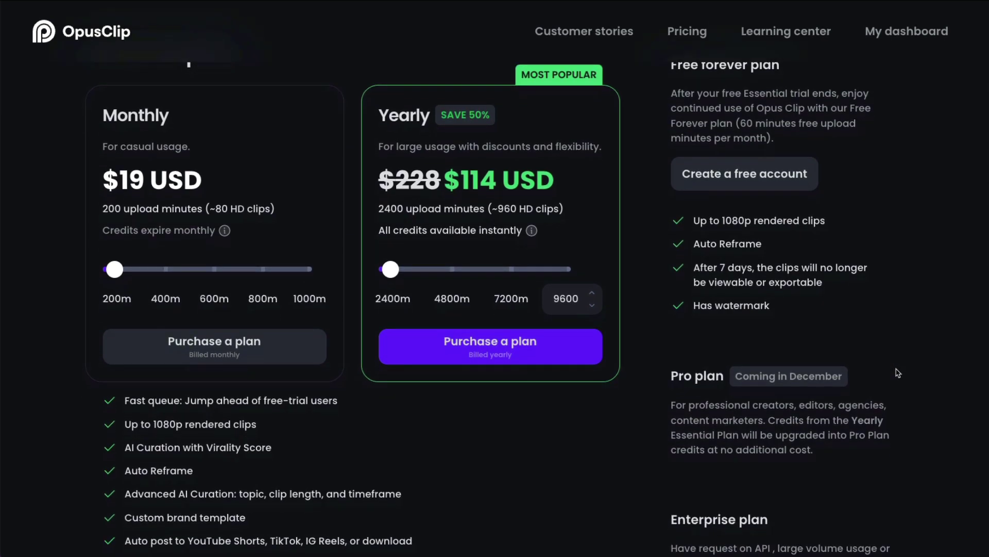
pyautogui.scroll(1, 582, 105)
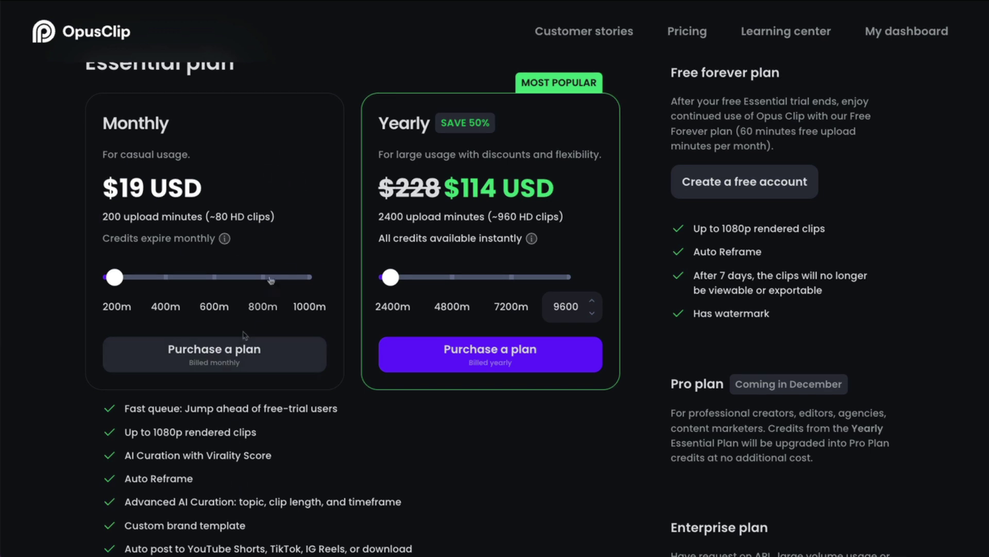
pyautogui.click(166, 278)
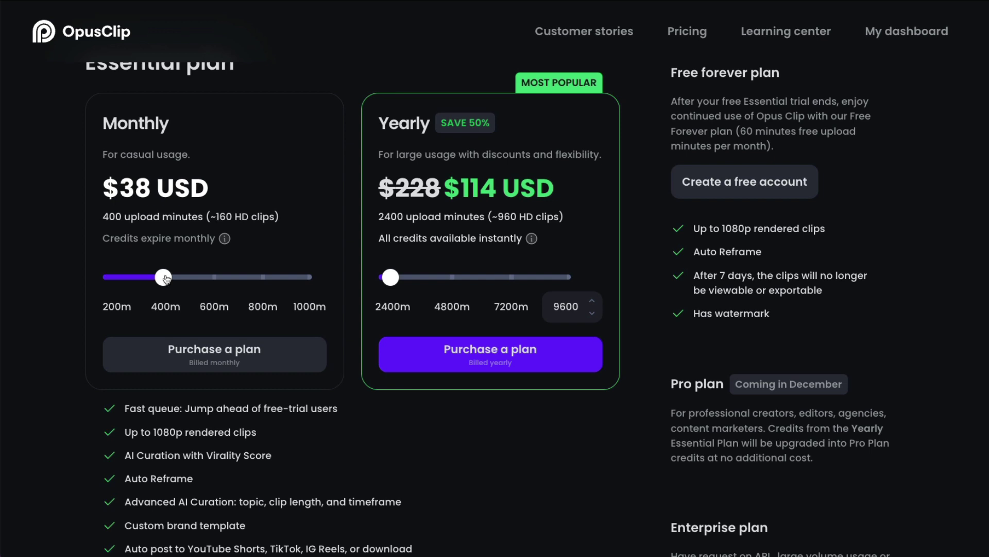
pyautogui.click(215, 279)
pyautogui.click(261, 281)
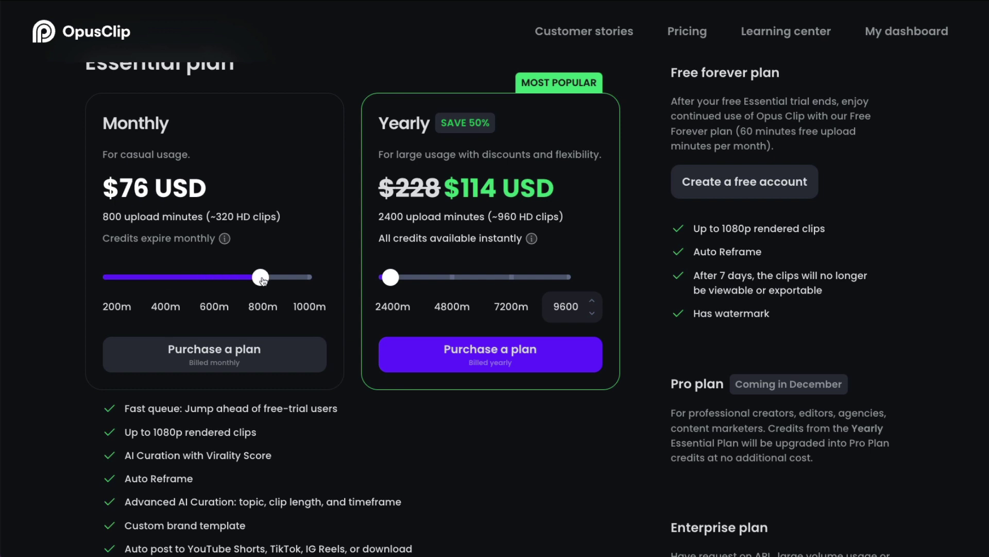
pyautogui.click(106, 282)
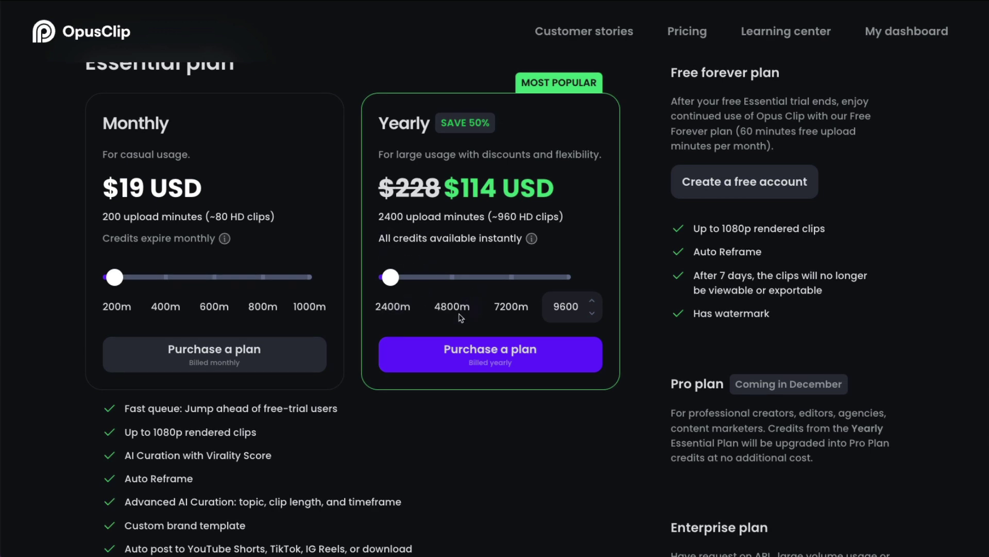
pyautogui.click(452, 280)
pyautogui.click(512, 278)
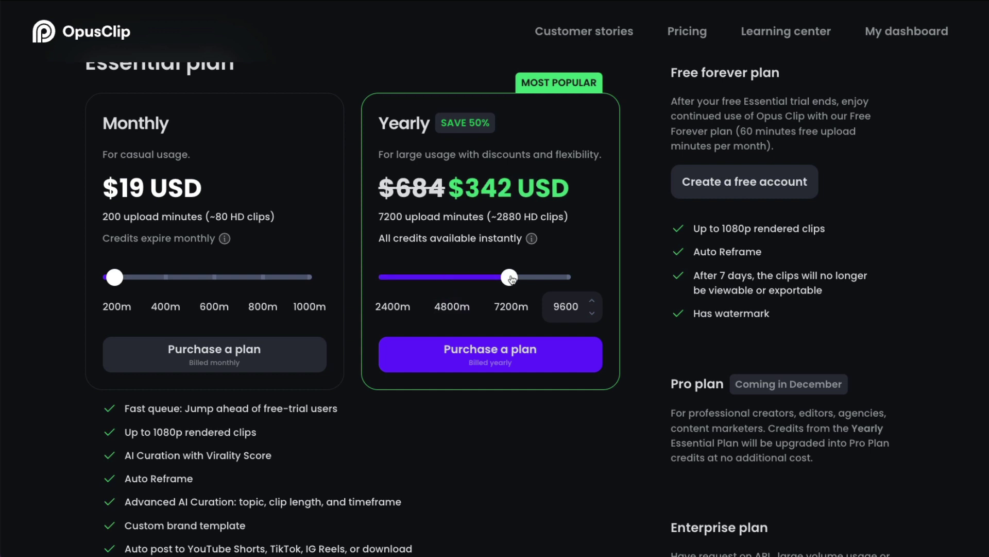
pyautogui.click(381, 280)
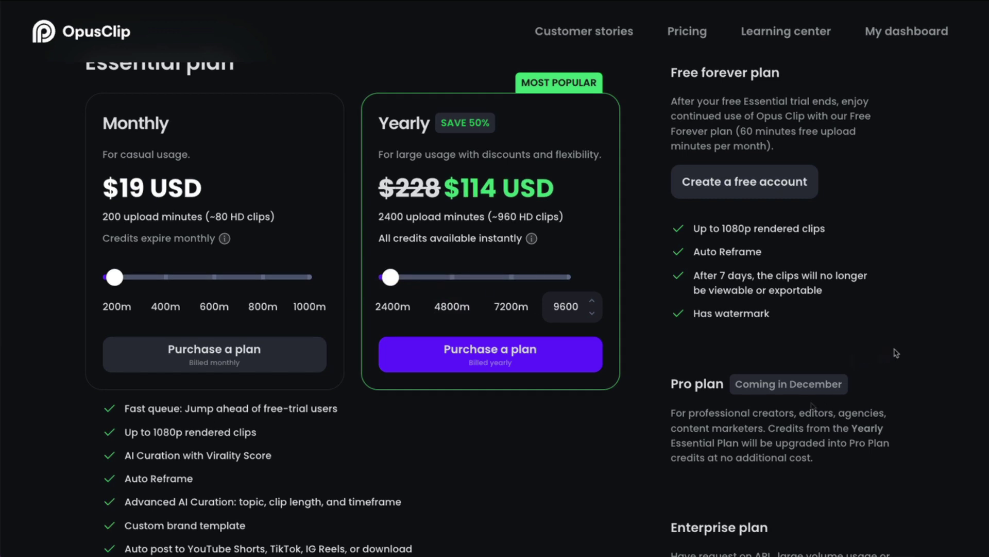
# Scroll the pricing page to read plan features through the Enterprise plan, then back up.
pyautogui.scroll(-1, 909, 348)
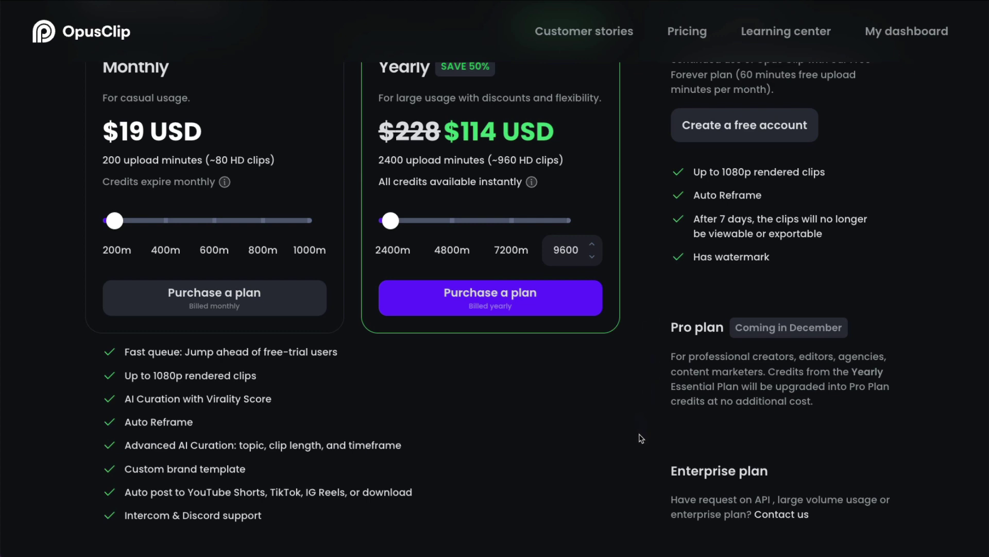
pyautogui.scroll(2, 642, 439)
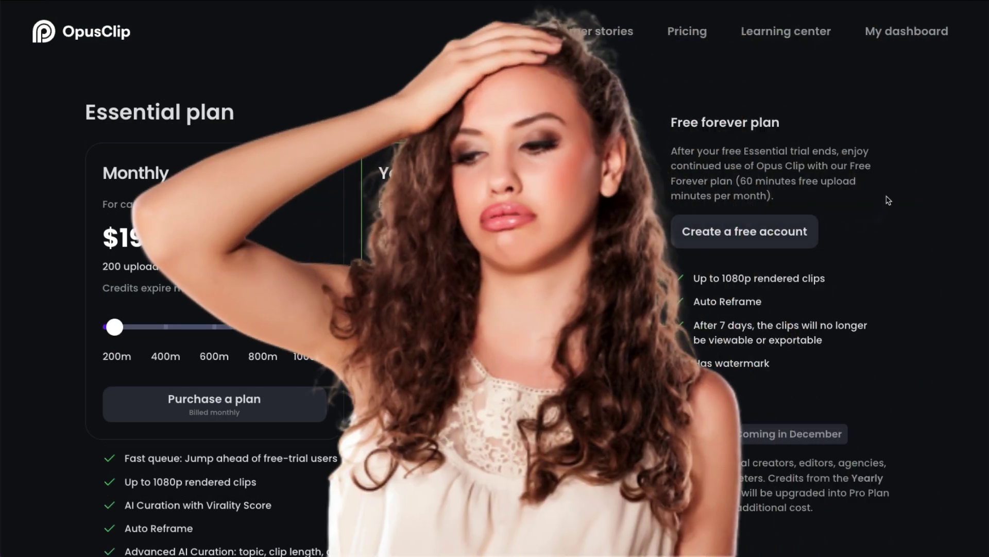